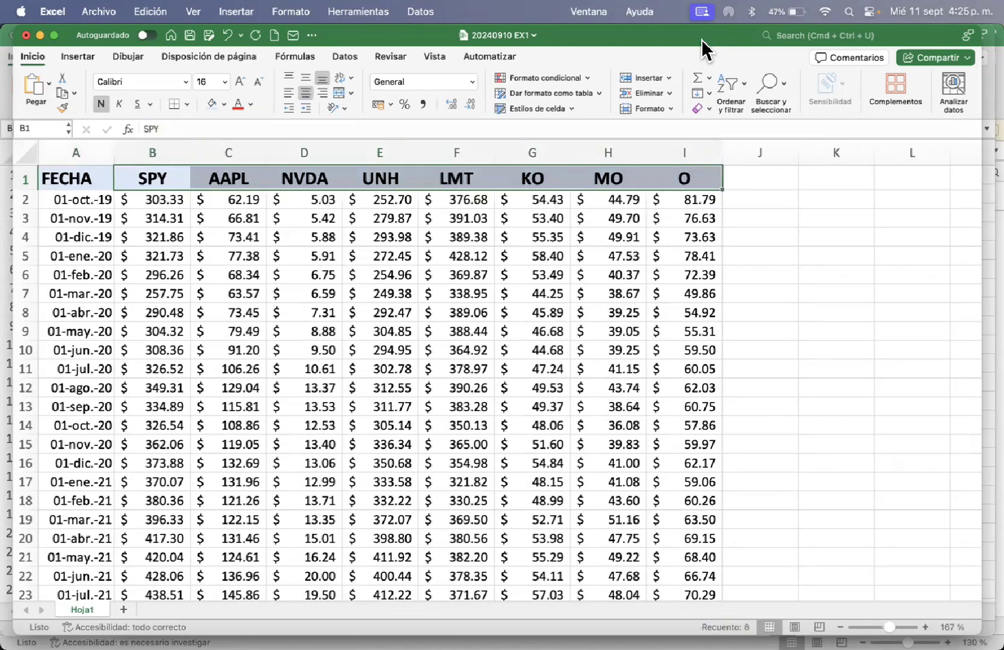
Review the ticker headers in row 1, one at a time from SPY through O
key(Left)
key(Right)
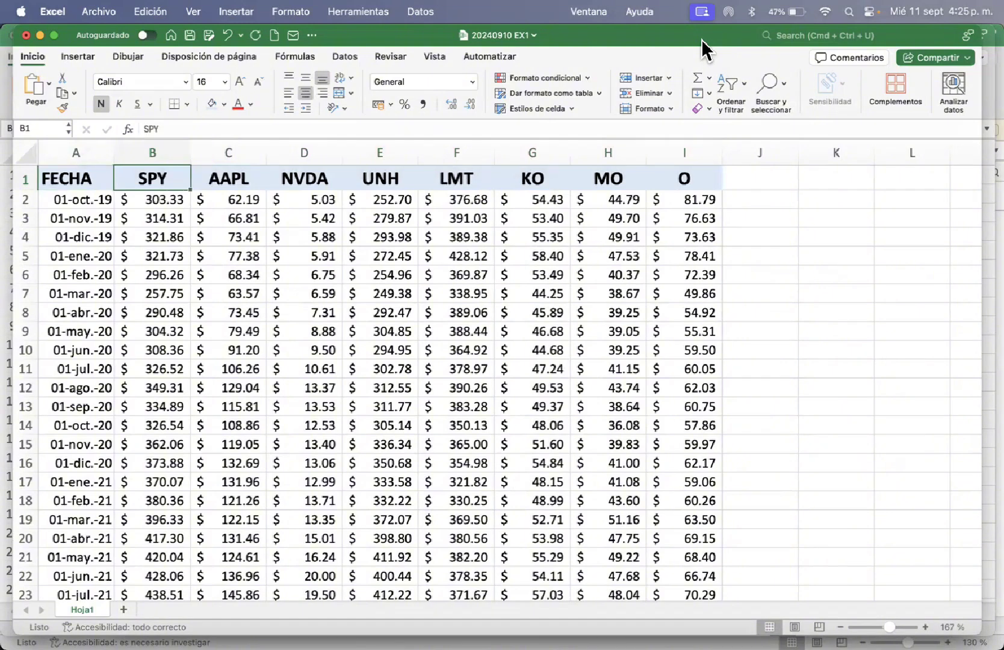
key(Right)
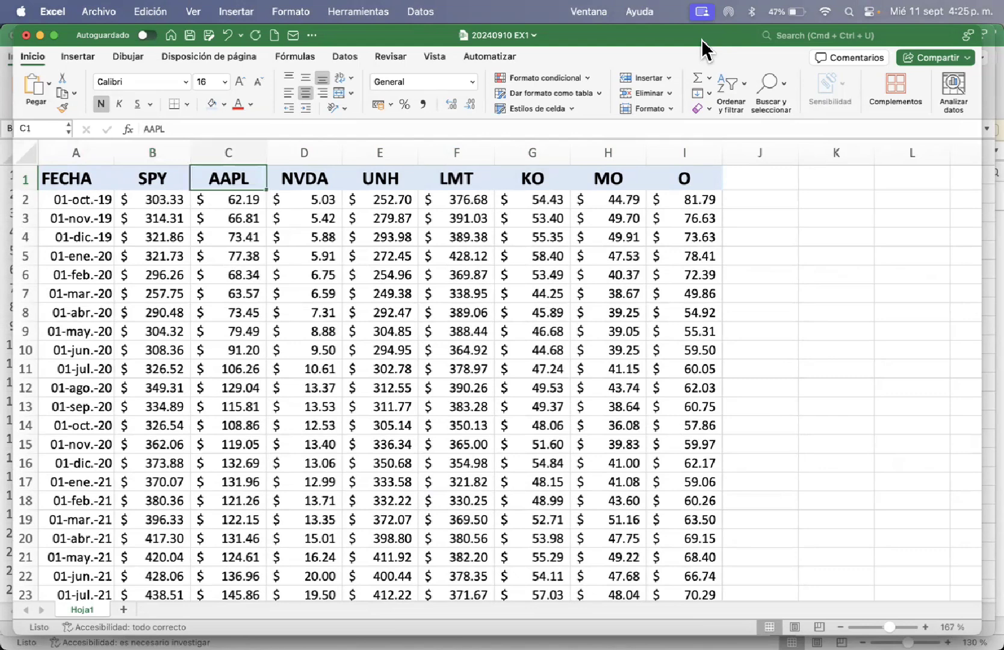
key(Right)
key(Right)
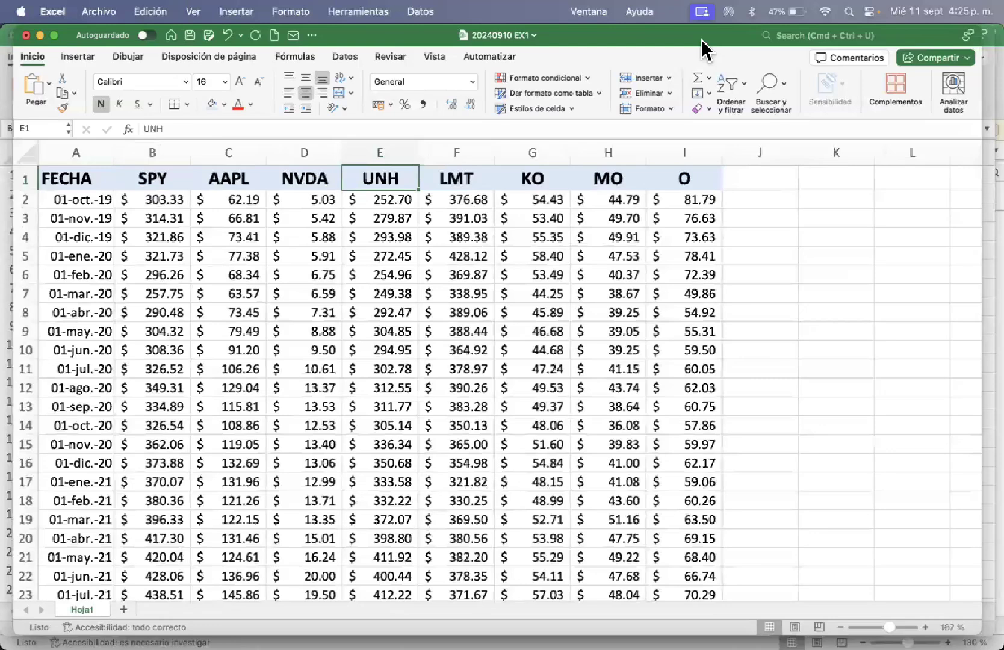
key(Right)
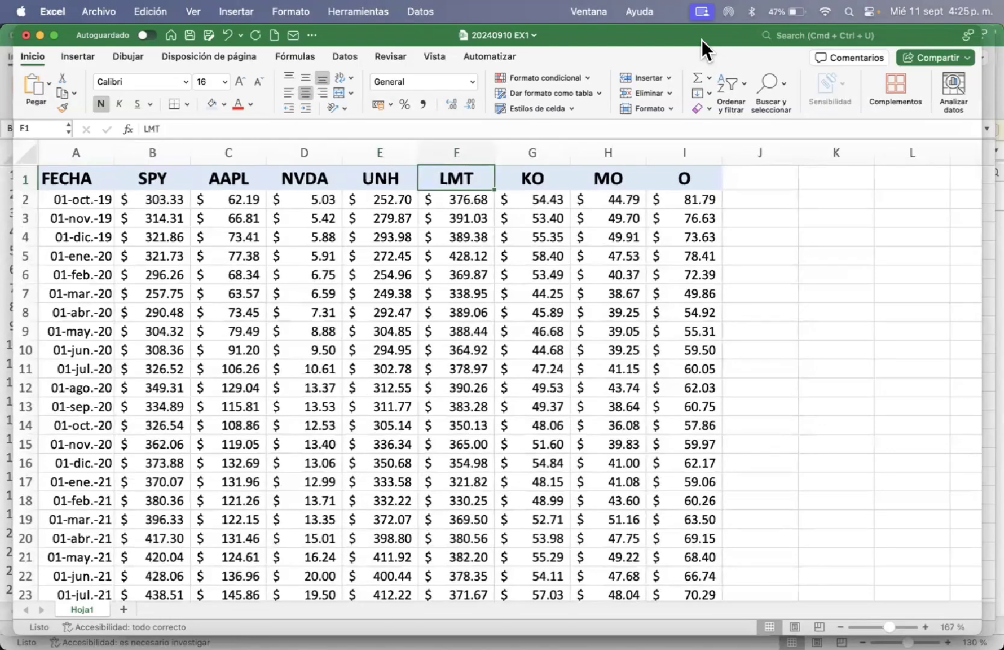
key(Right)
key(Right)
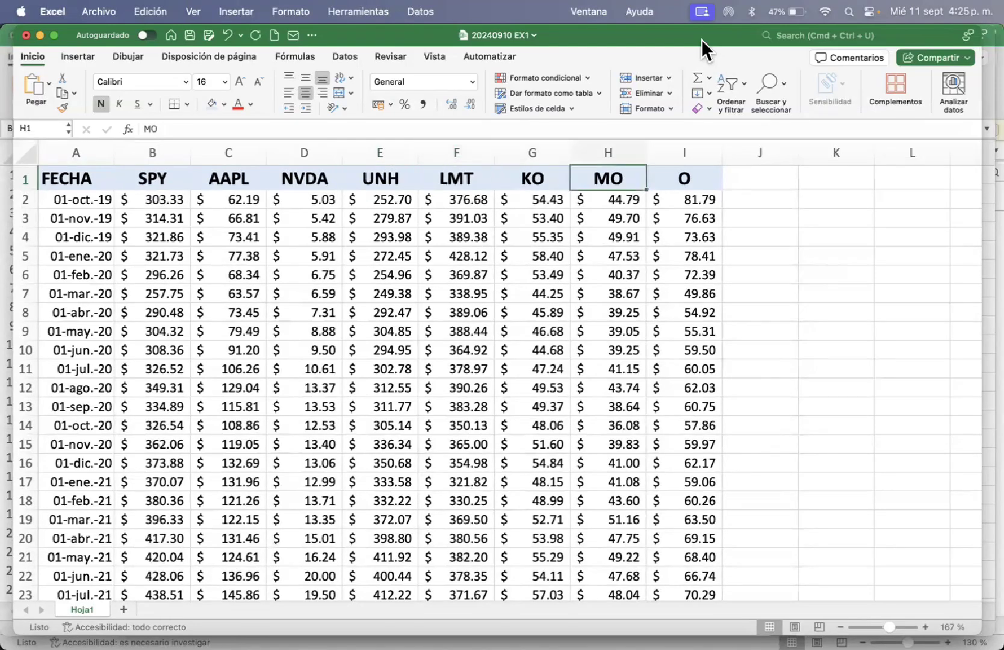
key(Right)
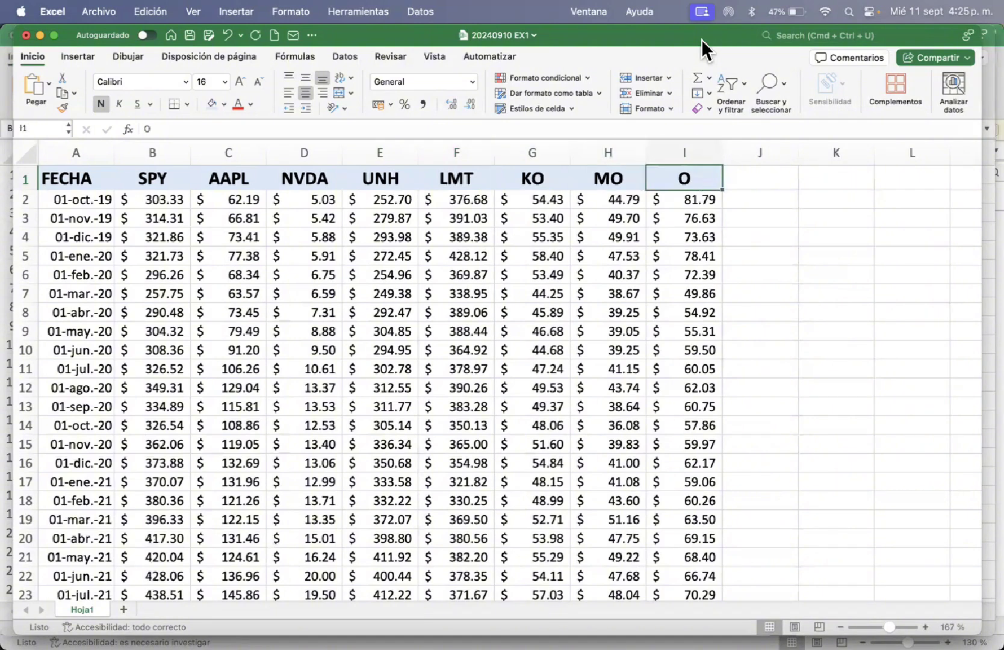
key(Home)
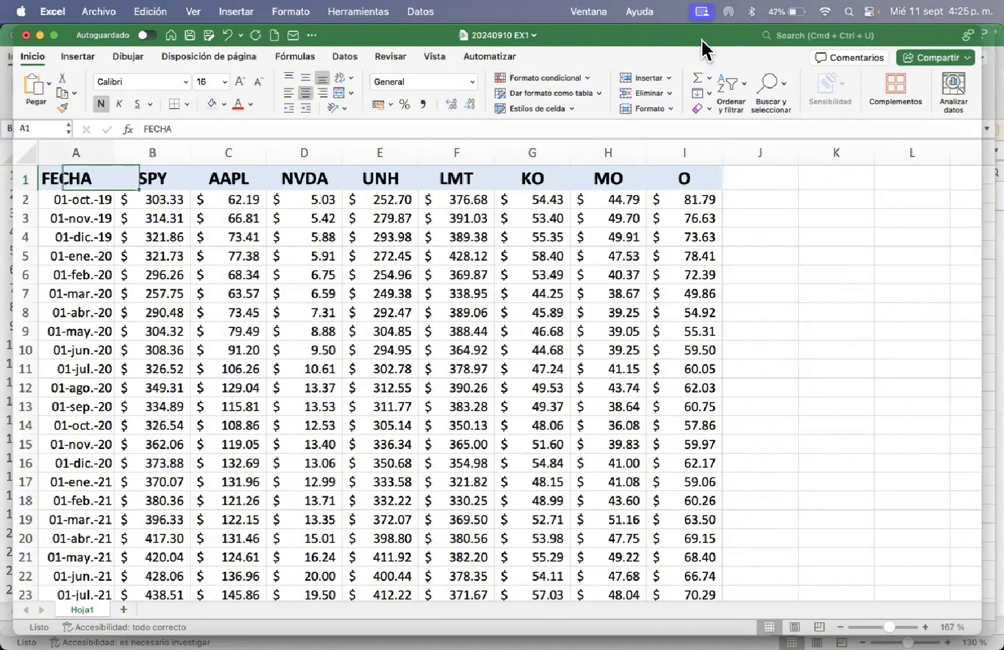
Check the first and last dates in the FECHA column to see the period the price data covers
key(Down)
key(Right)
key(Down)
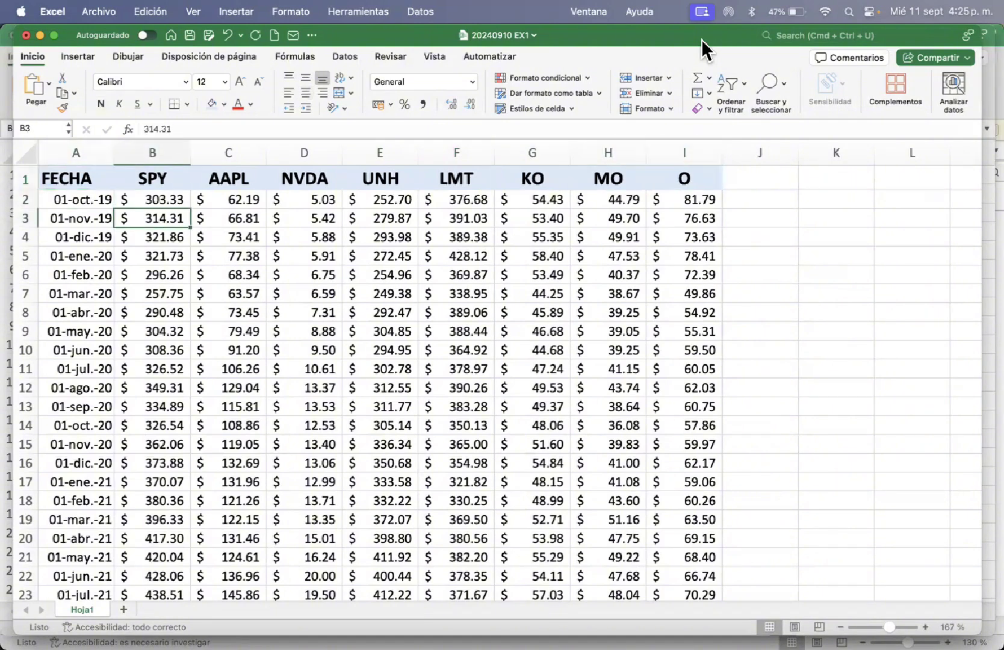
key(Left)
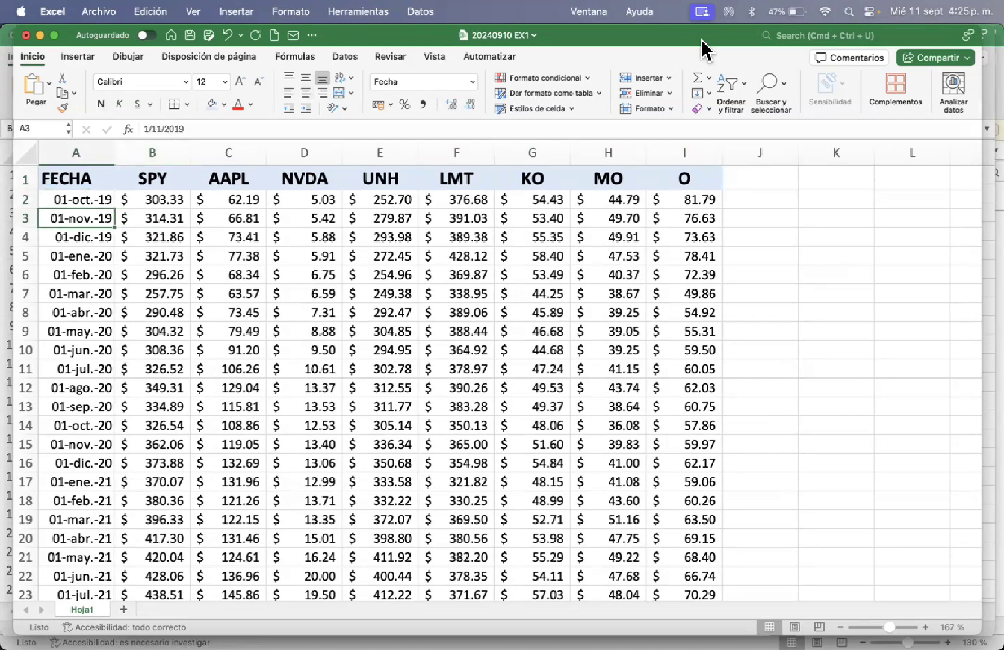
key(super+Down)
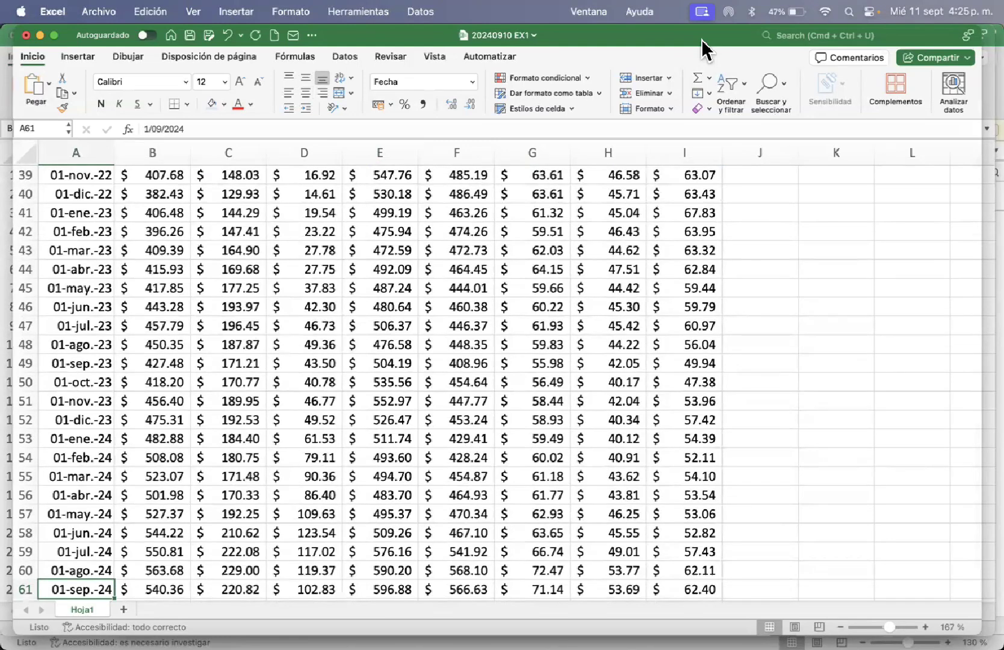
key(super+Up)
key(Down)
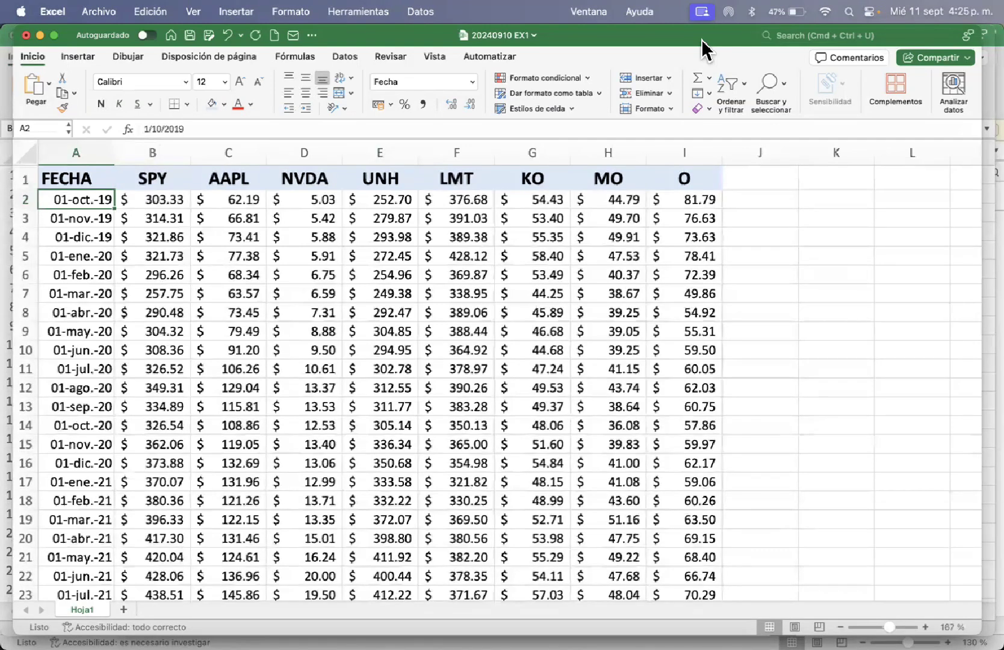
Copy the ticker headers in B1:I1 and paste them beside the price table, starting at K2
key(Up)
key(Right)
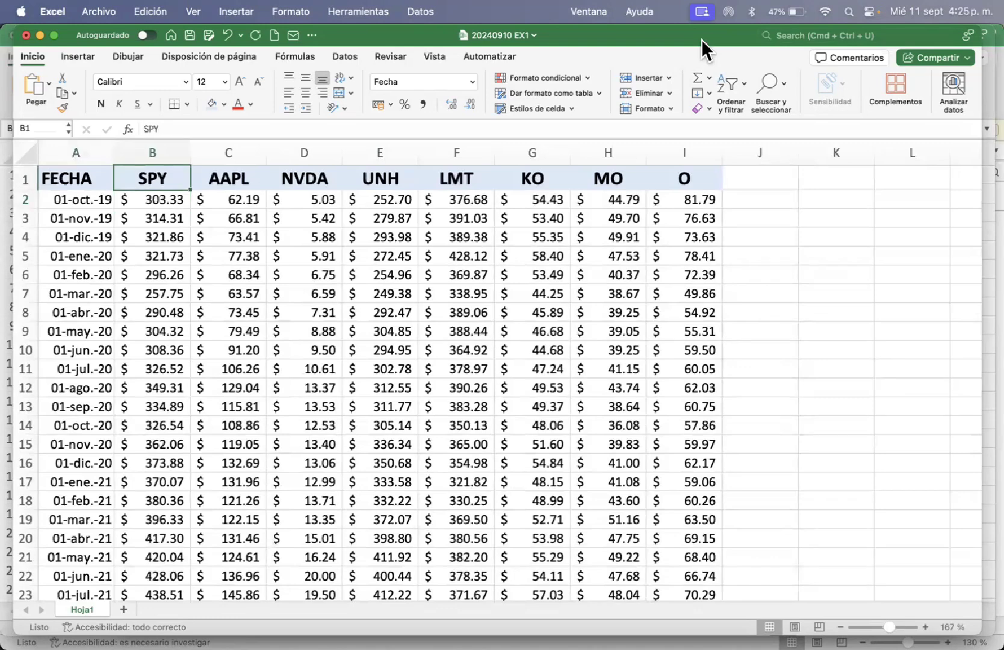
key(ctrl+shift+Right)
key(super+c)
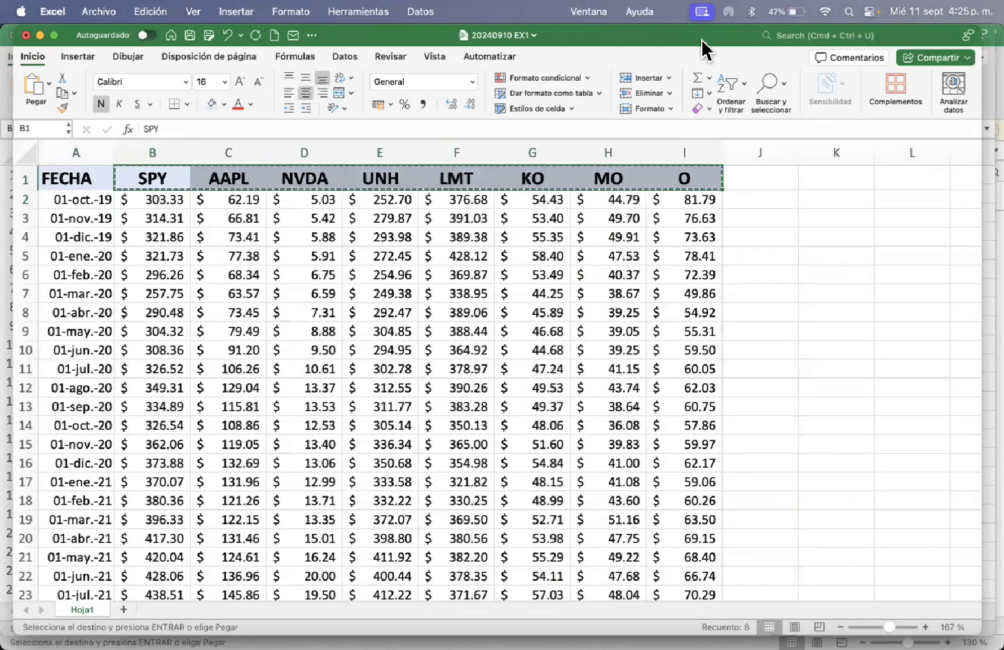
key(Right)
key(Right)
key(Right)
key(Right)
key(Right)
key(Right)
key(Right)
key(Right)
key(Right)
key(Down)
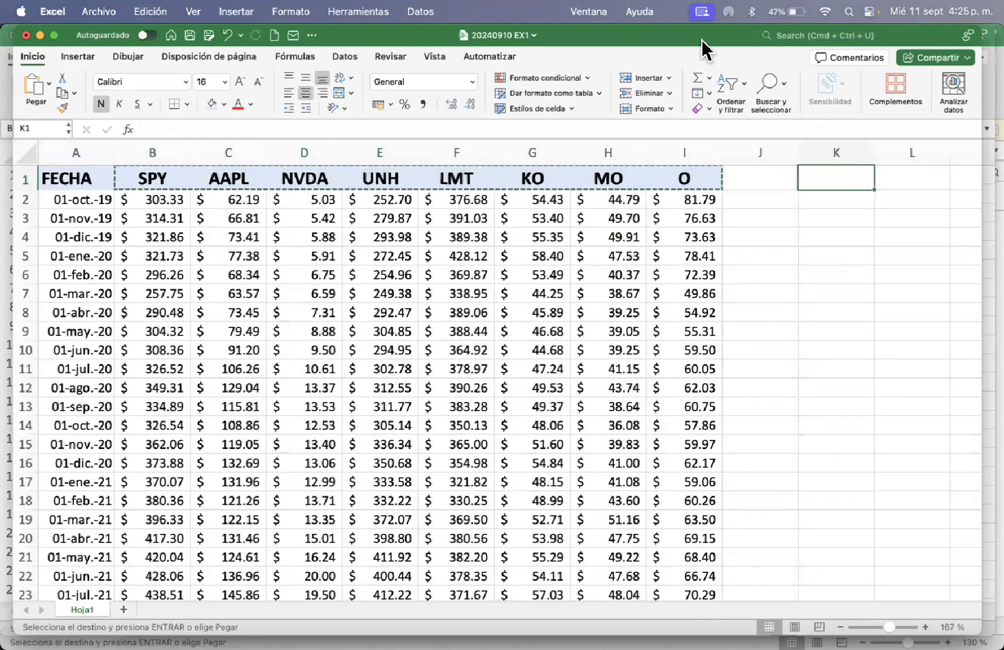
key(super+v)
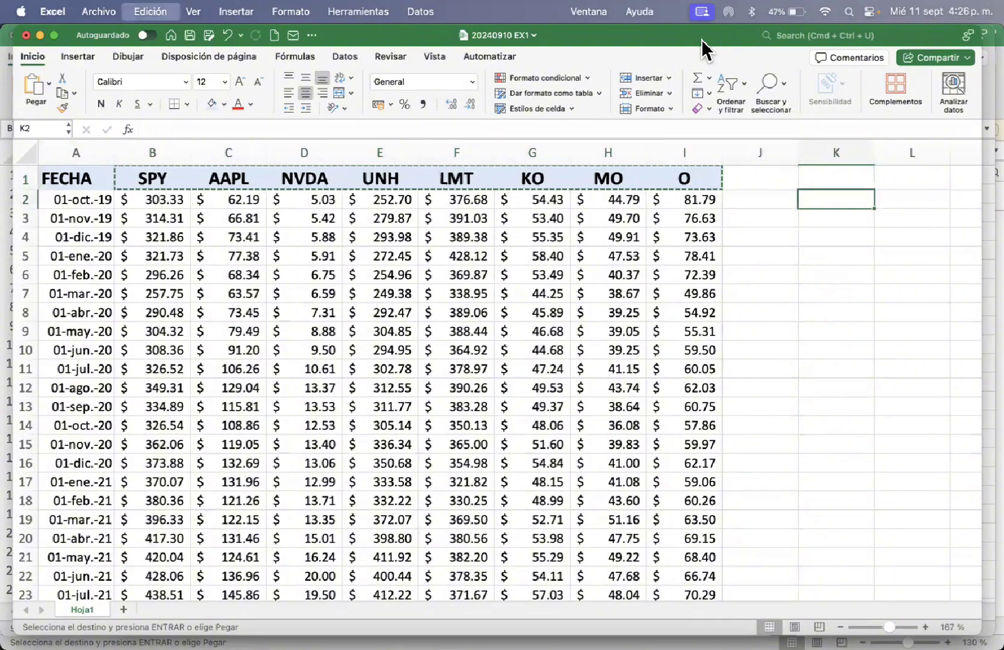
scroll(843, 233, right, 6)
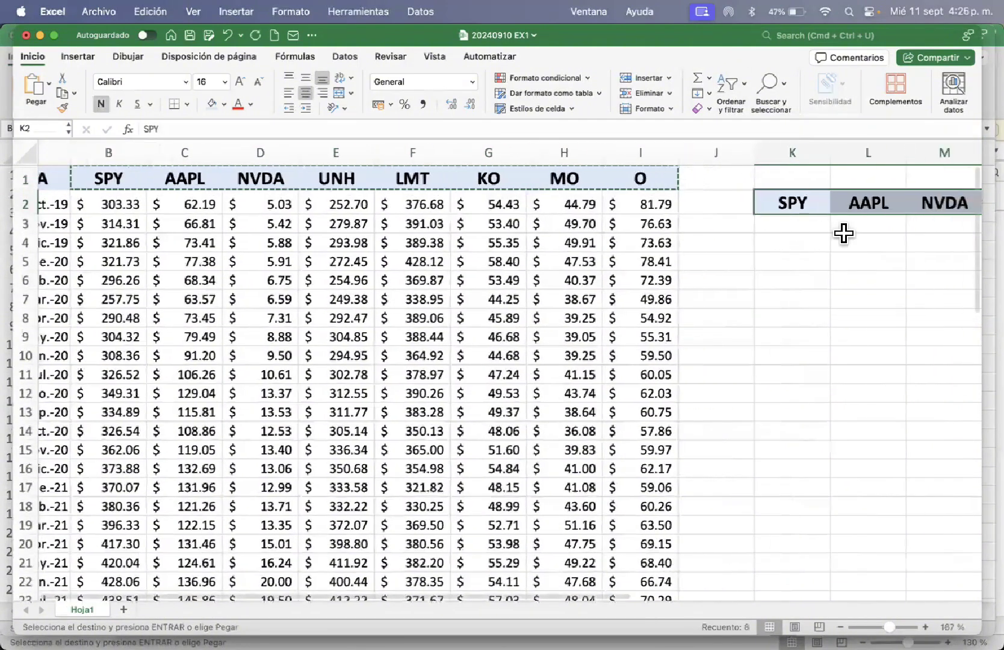
scroll(843, 233, right, 3)
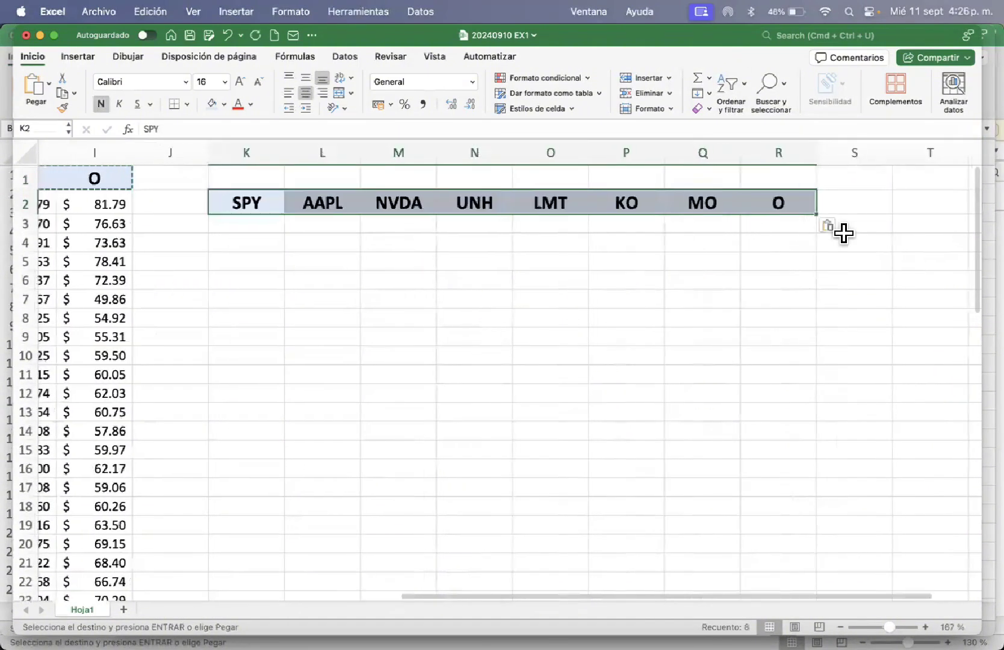
scroll(843, 233, left, 1)
scroll(843, 234, left, 6)
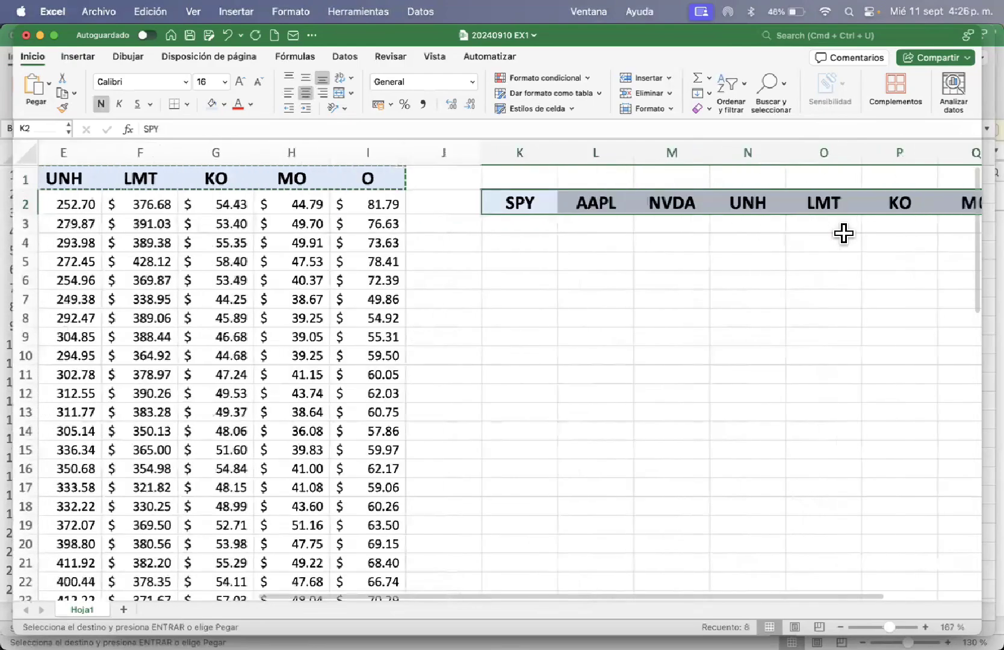
scroll(842, 233, left, 1)
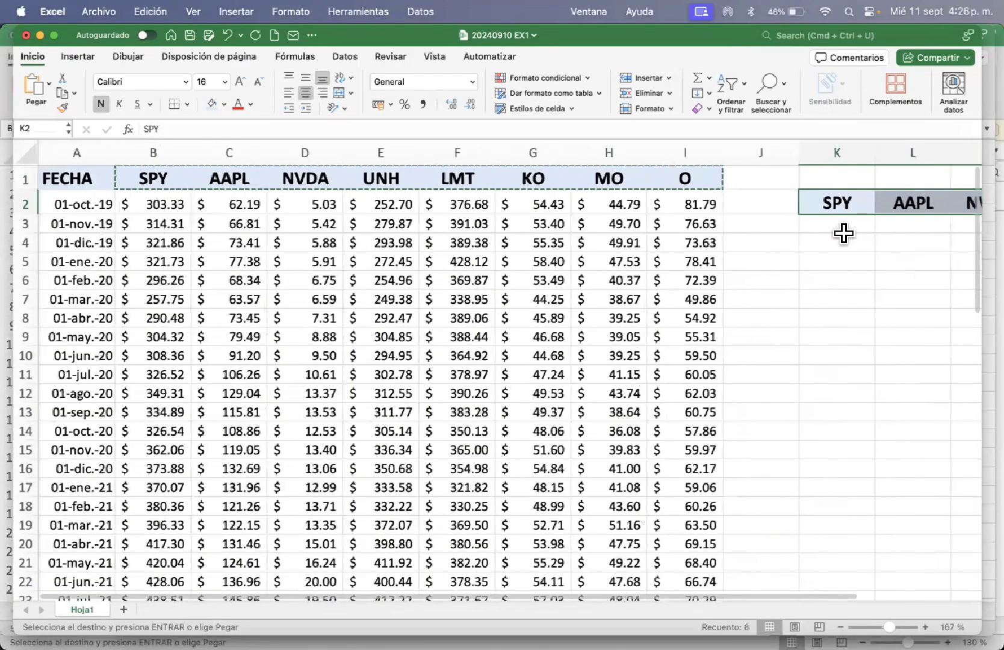
Enter the monthly return formula =(B3-B2)/B2 for SPY in K3 and center the cell
scroll(842, 229, right, 1)
click(771, 221)
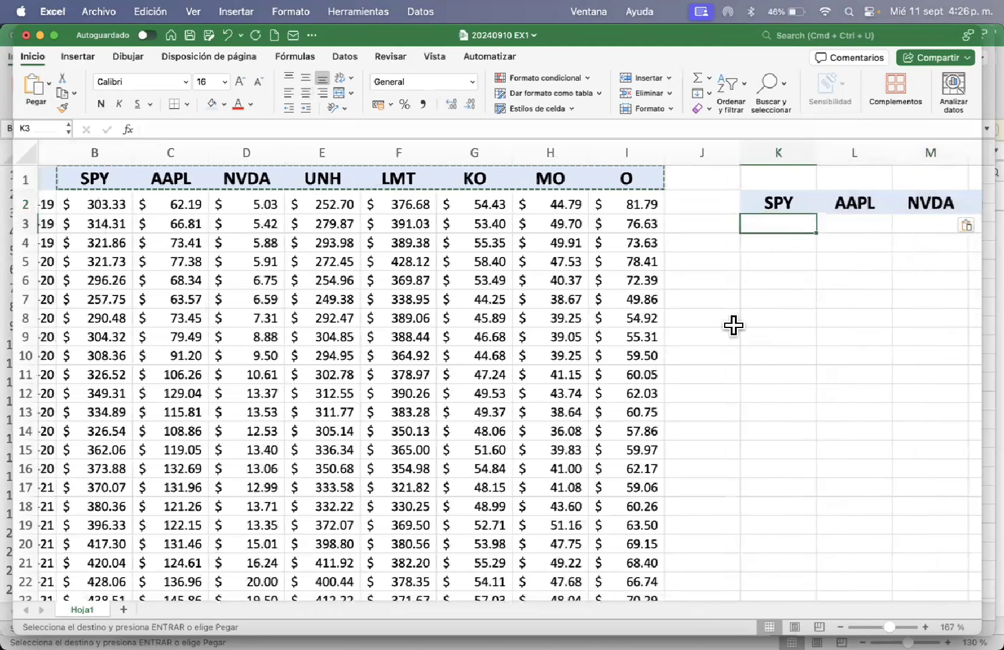
scroll(733, 325, left, 1)
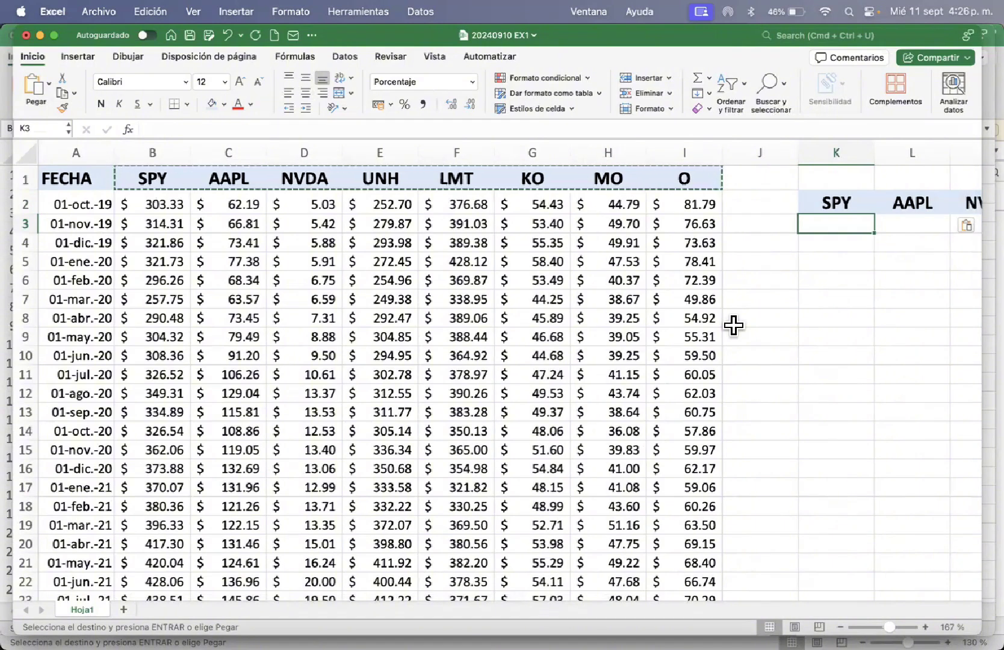
text(=()
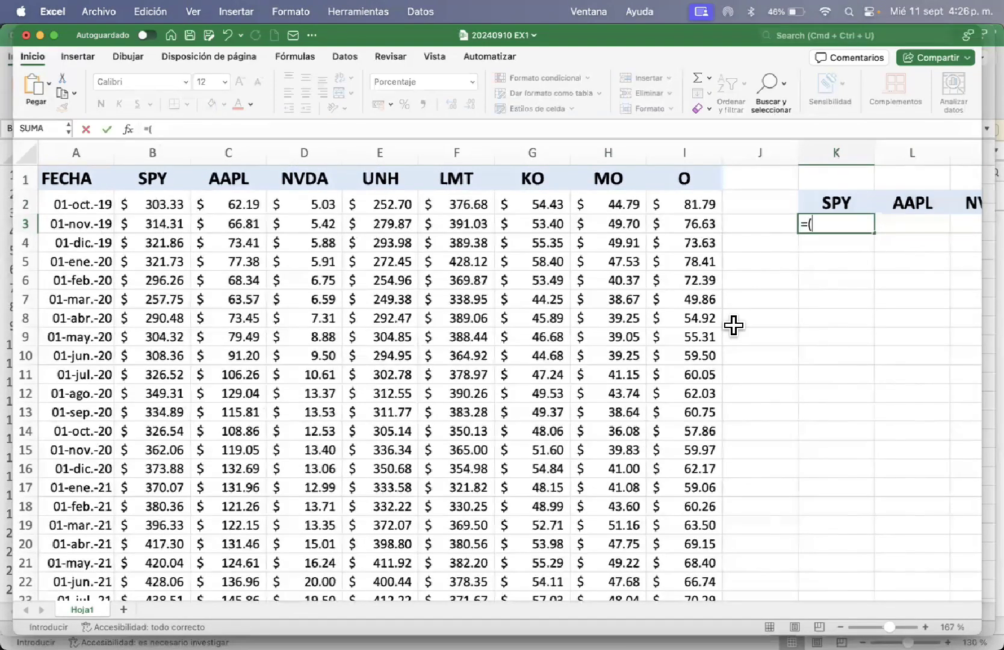
click(165, 225)
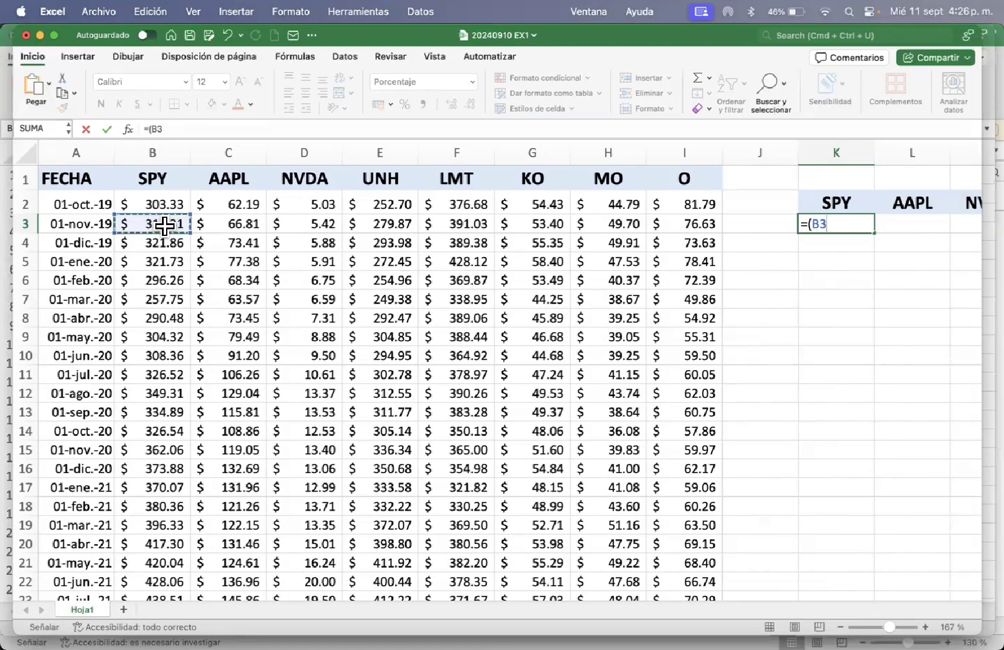
text(-)
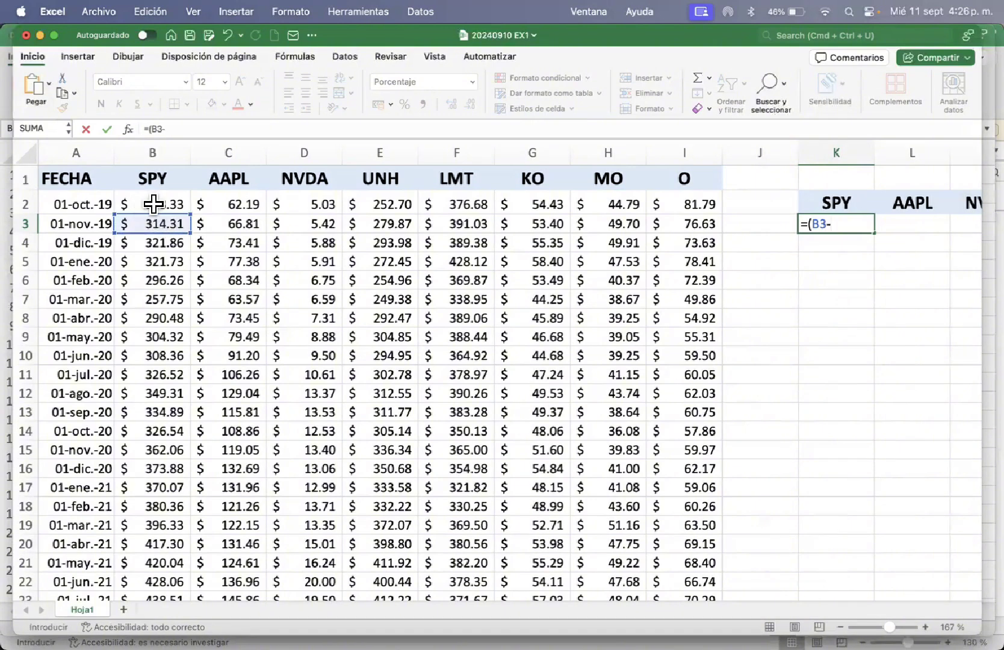
click(153, 204)
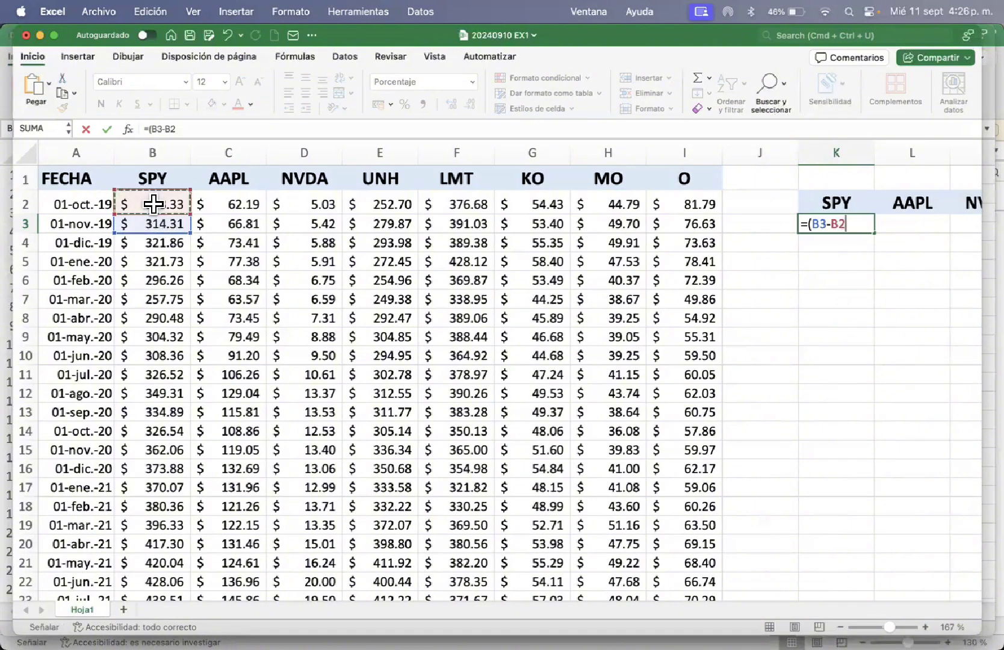
text()/)
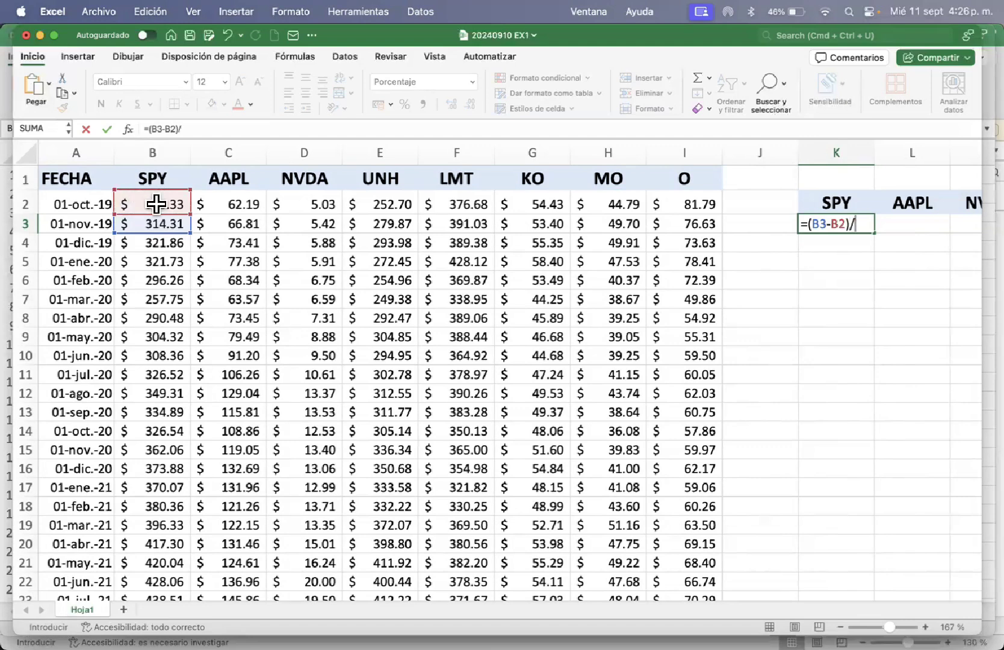
click(166, 204)
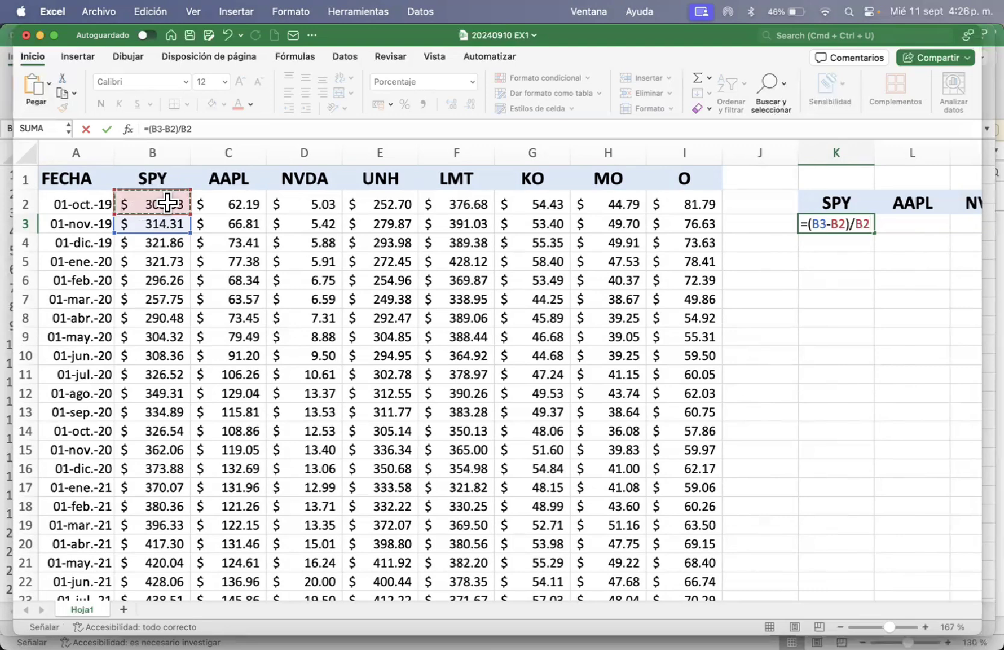
key(Return)
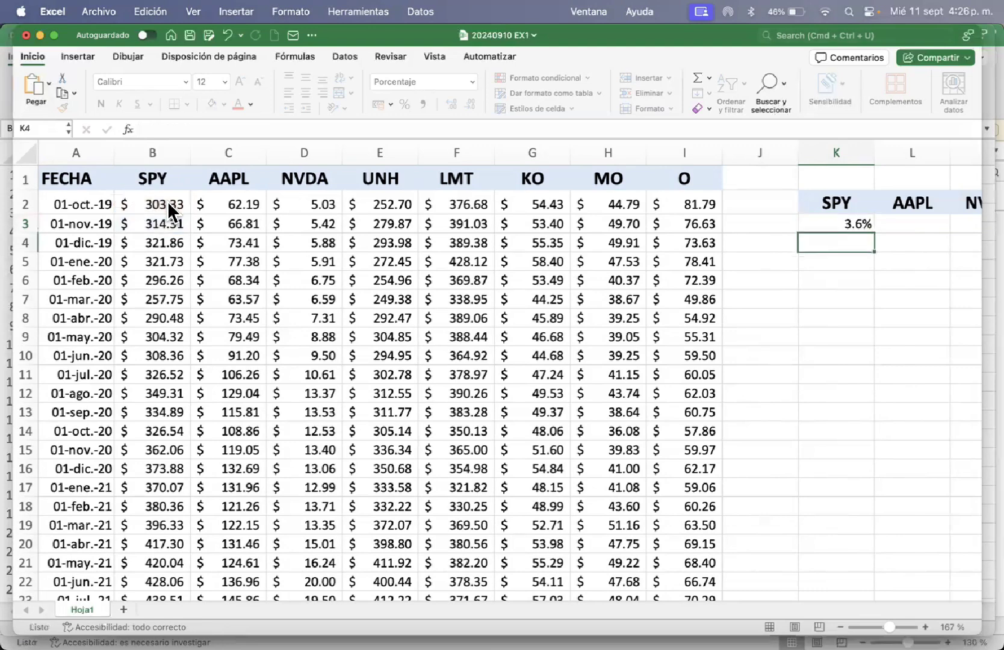
key(Up)
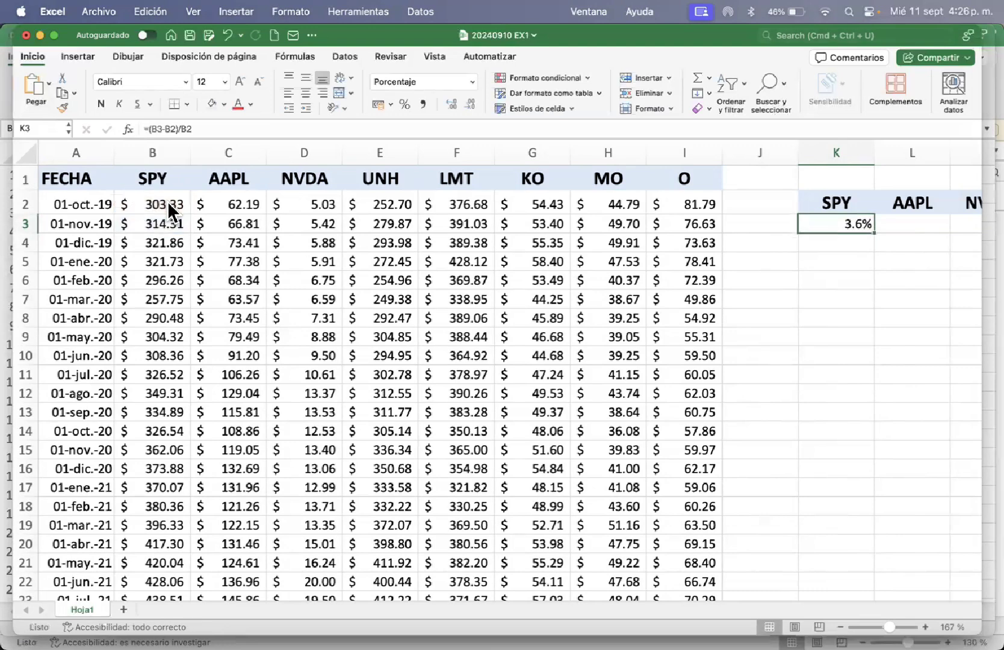
click(305, 93)
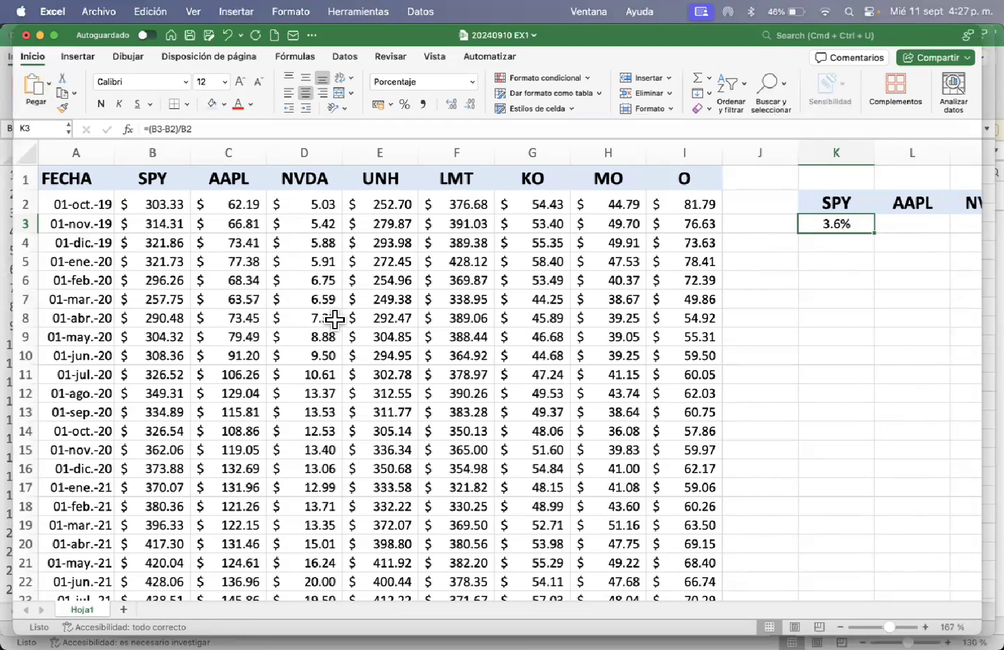
Copy the SPY return formula in K3 across the other tickers through R3
key(super+c)
key(shift+Right)
key(shift+Right)
key(shift+Right)
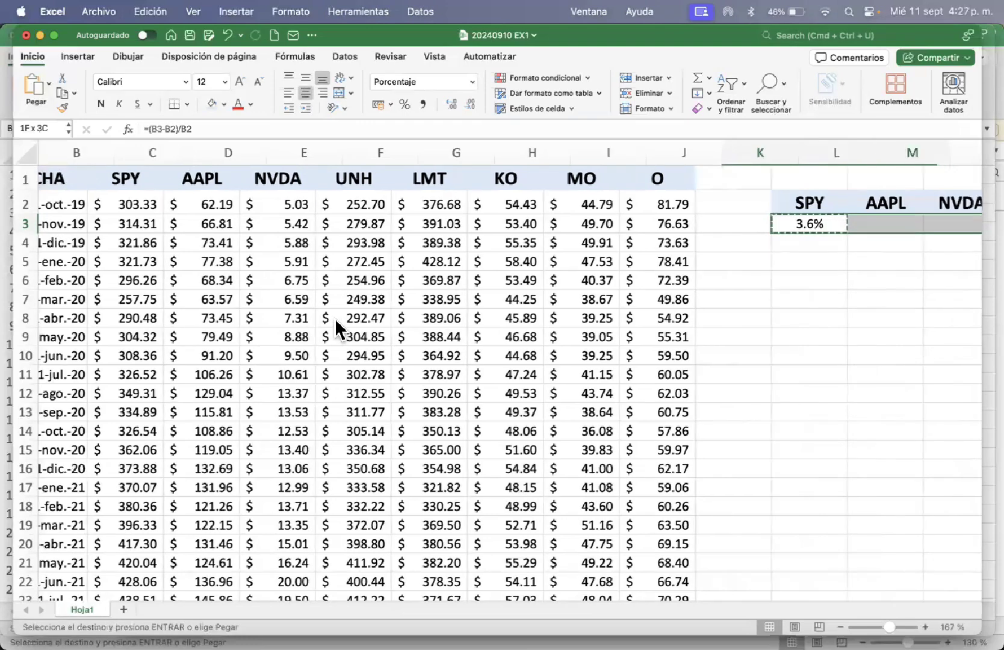
key(shift+Right)
key(shift+Right)
key(shift+Right)
key(shift+Right)
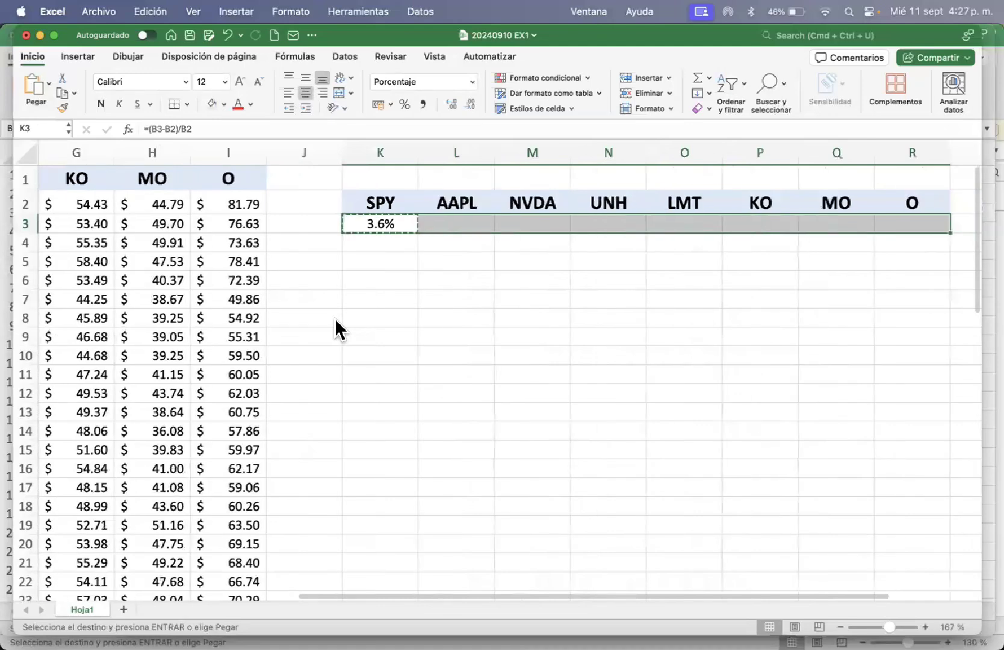
key(Return)
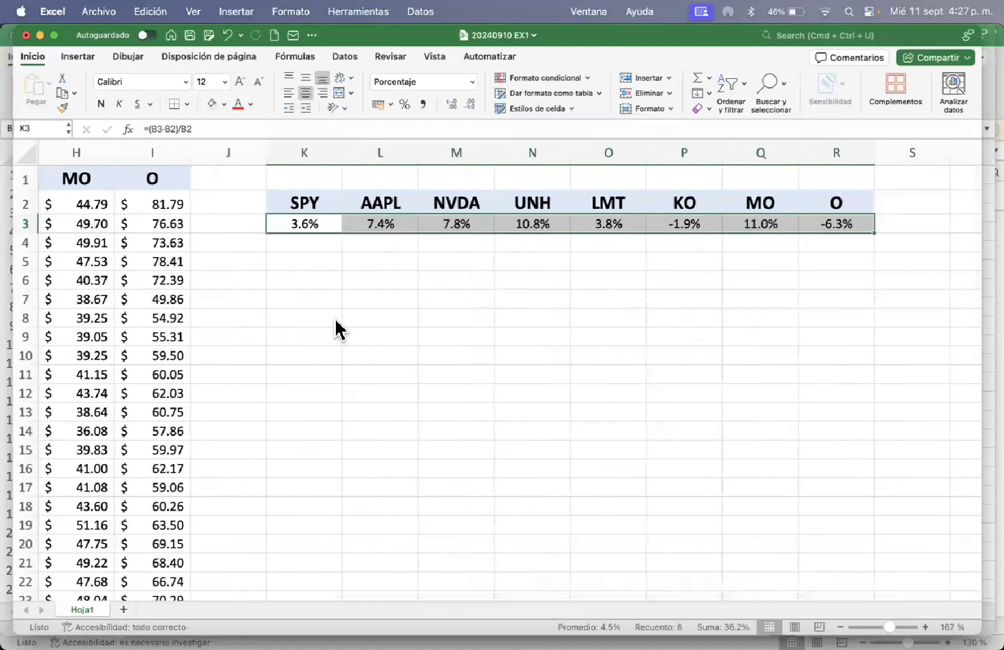
Copy the monthly return formulas in K3:R3 down through row 61
key(Down)
key(shift+Down)
key(shift+Down)
key(shift+Down)
key(shift+Down)
key(shift+Down)
key(shift+Down)
key(shift+Down)
key(shift+Down)
key(shift+Down)
key(shift+Down)
key(shift+Down)
key(shift+Down)
key(shift+Down)
key(shift+Down)
key(shift+Down)
key(shift+Down)
key(shift+Down)
key(shift+Down)
key(shift+Down)
key(shift+Down)
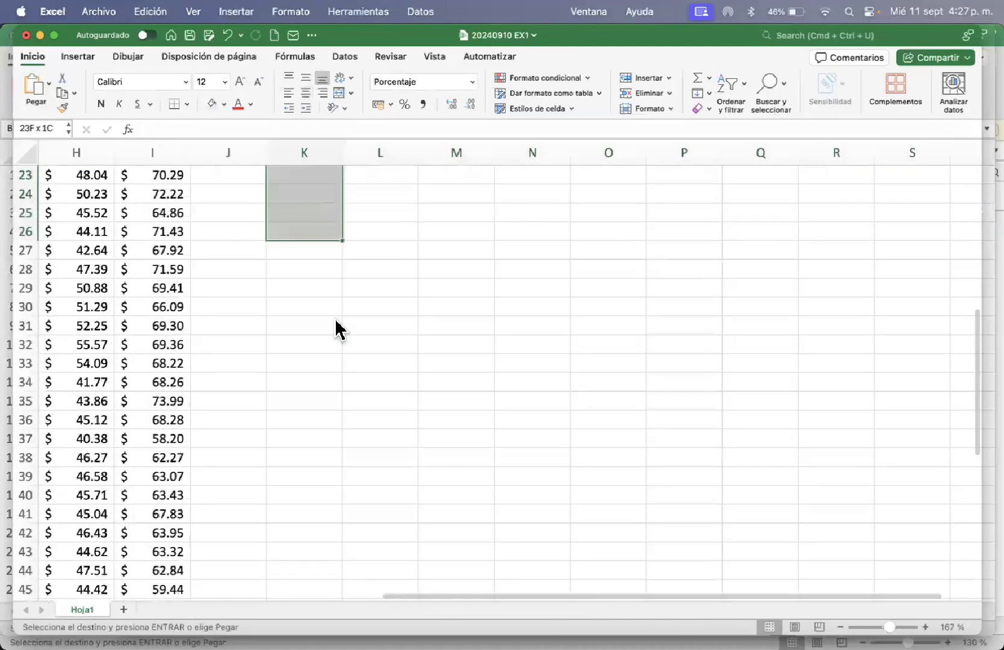
key(shift+Down)
key(shift+Down)
key(shift+Down)
key(shift+Down)
key(shift+Down)
key(shift+Down)
key(shift+Down)
key(shift+Down)
key(shift+Down)
key(shift+Down)
key(shift+Down)
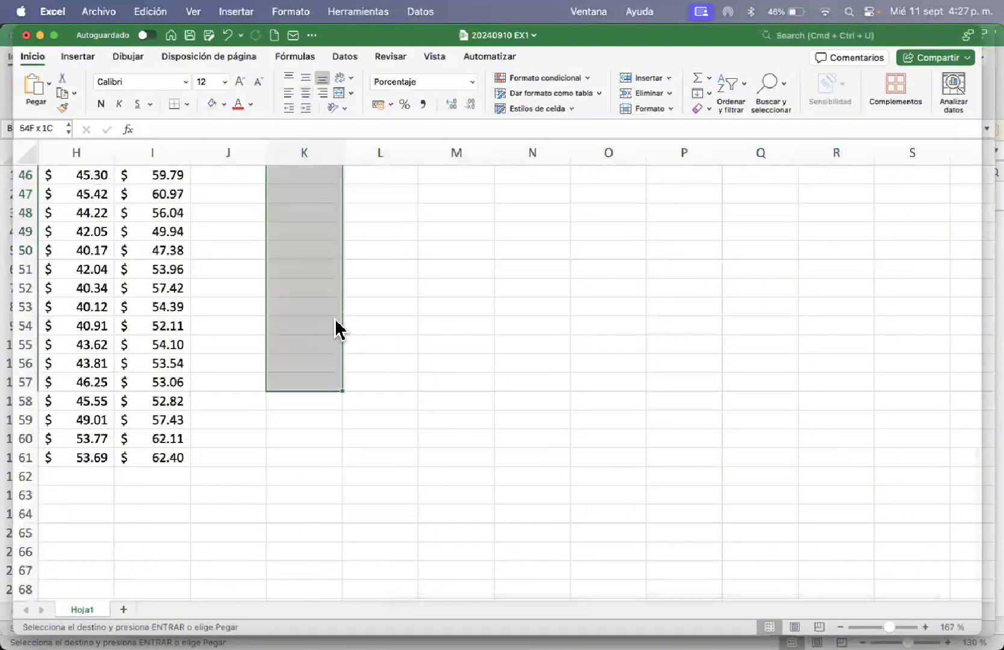
key(shift+Down)
key(super+v)
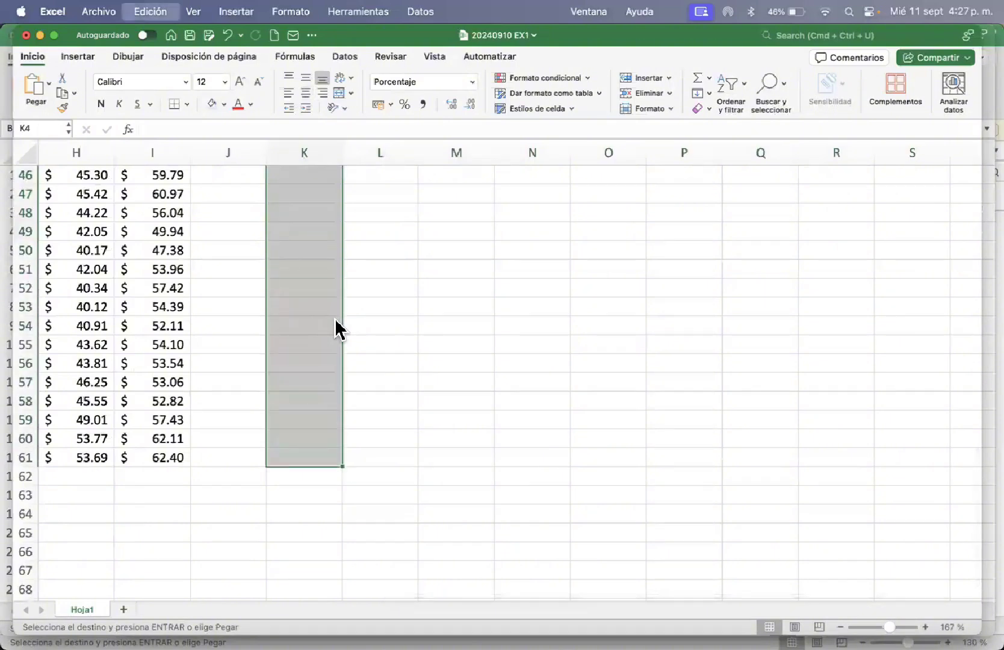
key(Up)
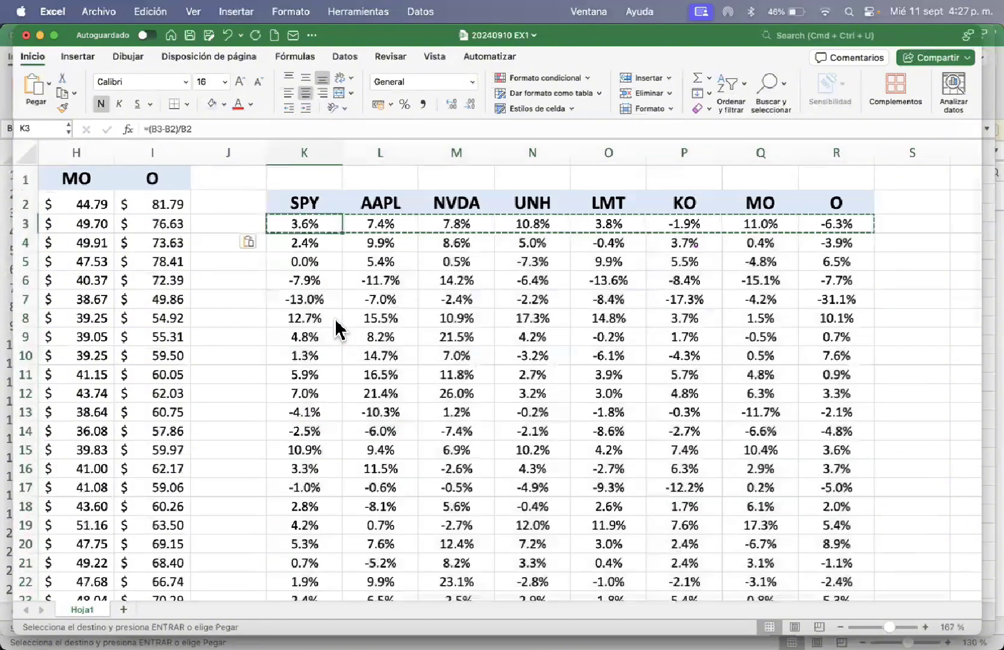
Enter the label CAGR in A63, below the price table's FECHA column
key(Left)
key(Left)
key(Left)
key(Left)
key(Left)
key(Left)
key(Left)
key(Left)
key(Left)
key(Left)
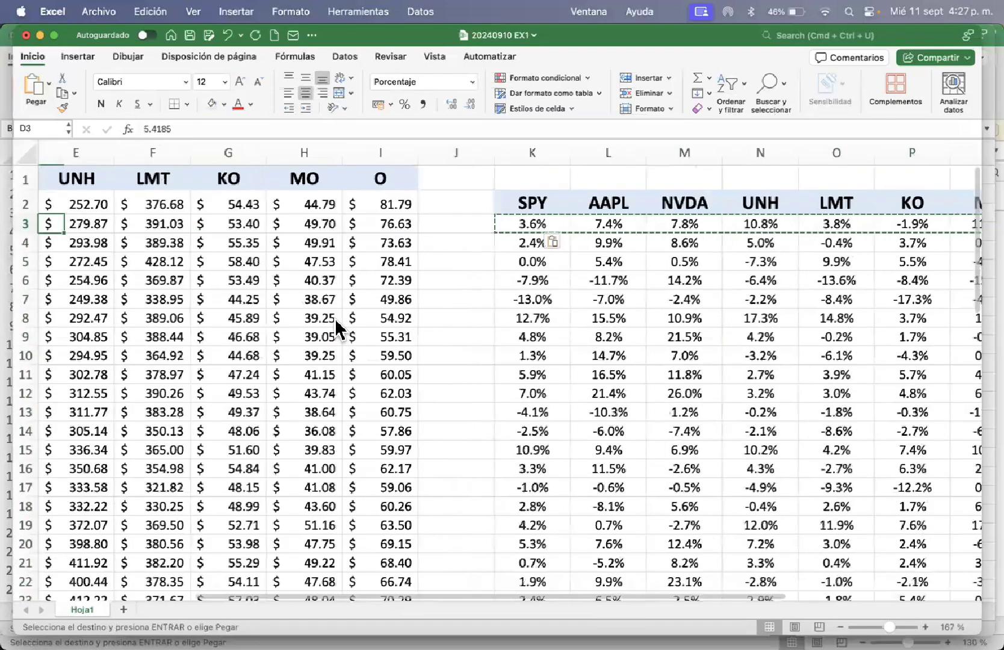
key(Up)
key(Up)
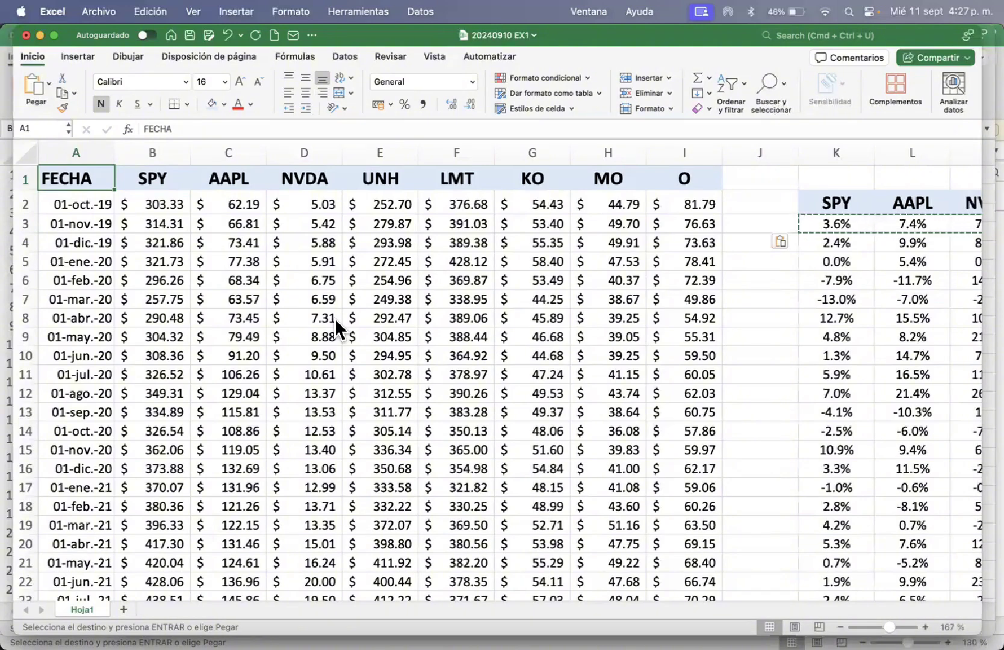
key(super+Down)
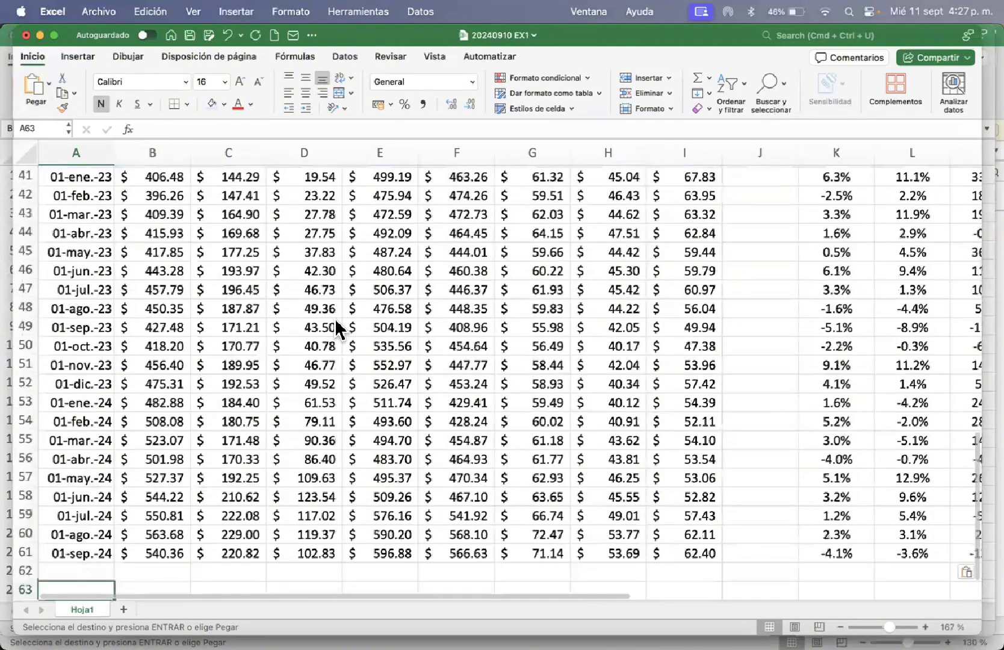
key(Down)
key(Down)
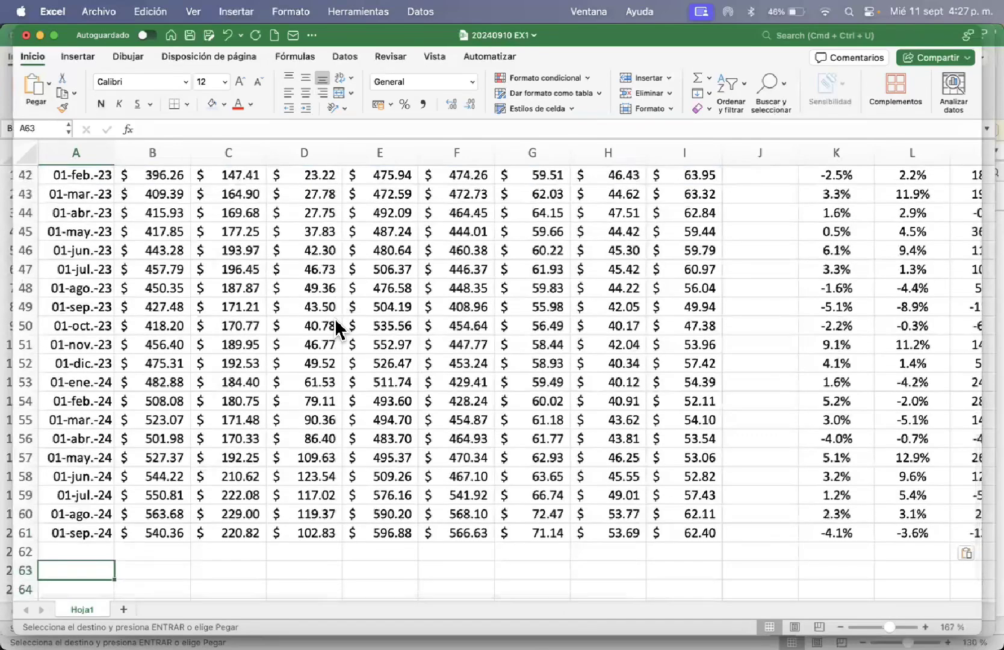
text(CAGR)
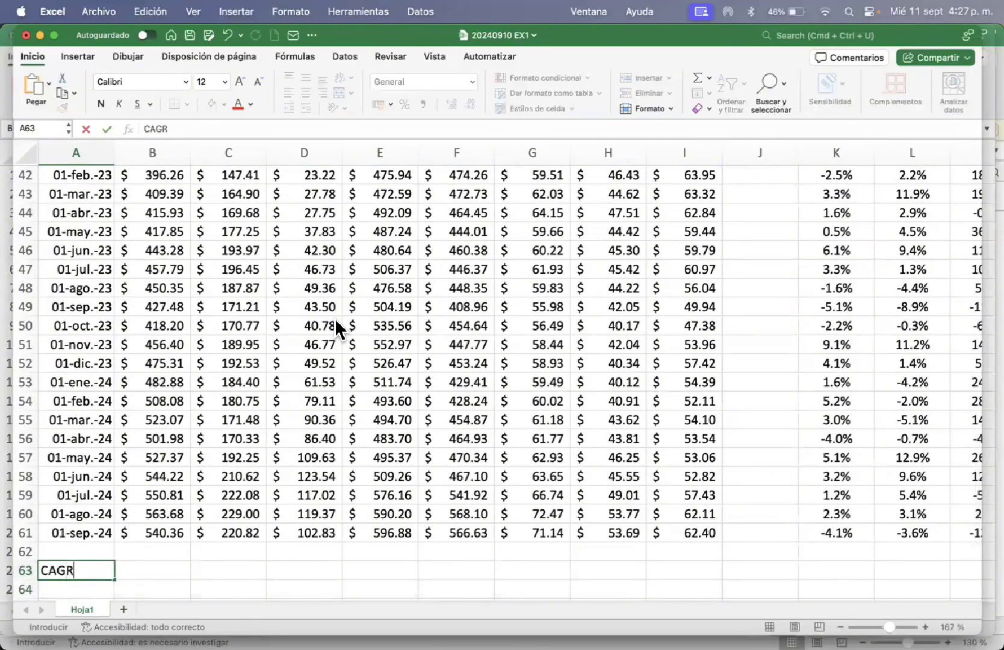
key(Caps_Lock)
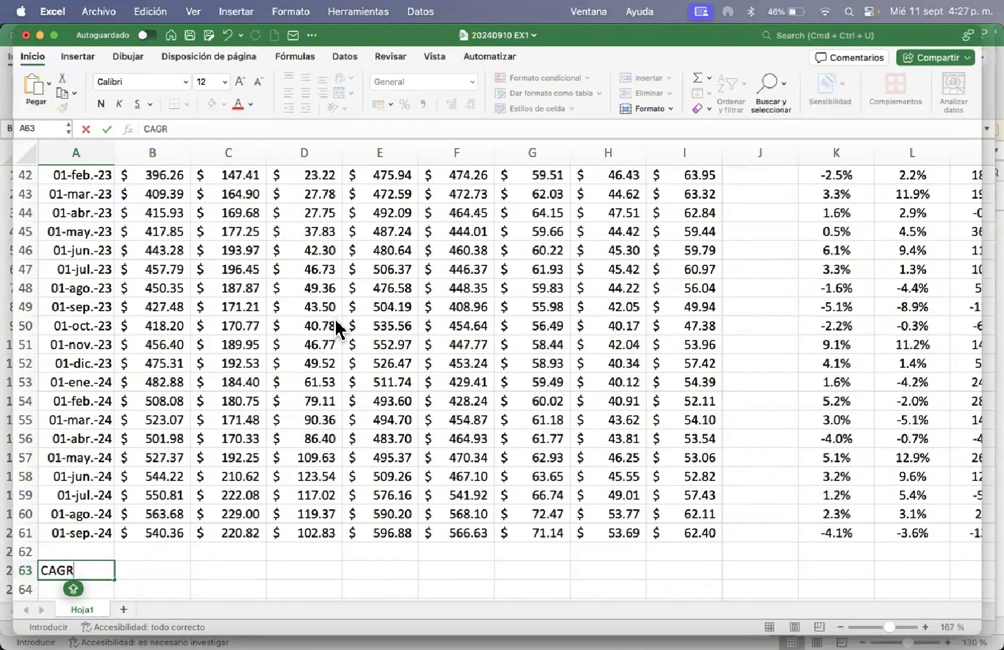
key(Caps_Lock)
key(Return)
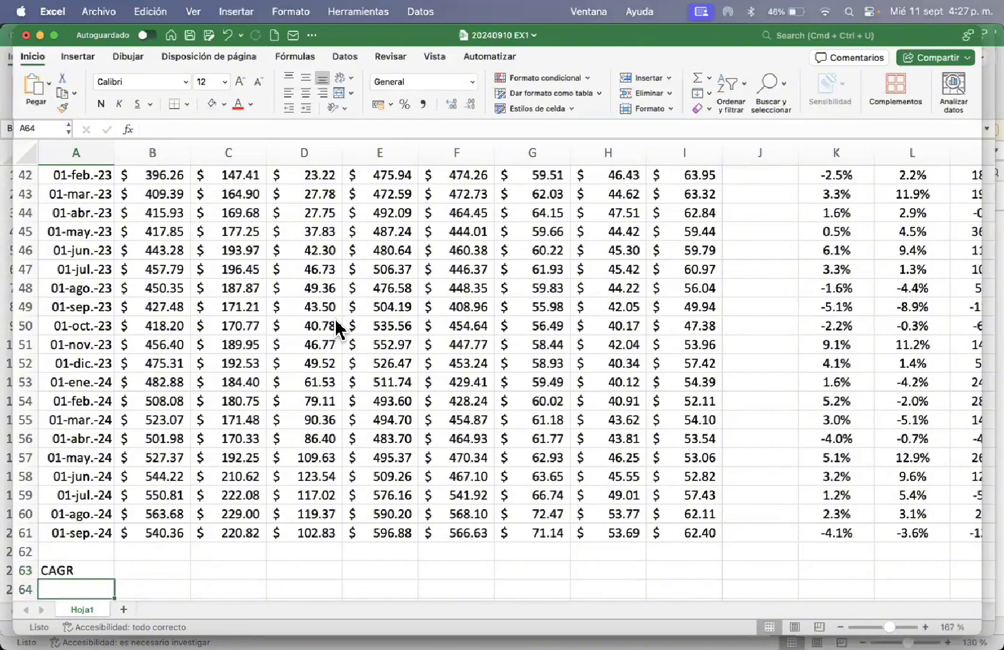
Enter the labels "Desviación estándar mensual" in A64 and "Beta" in A65
text(Desviación)
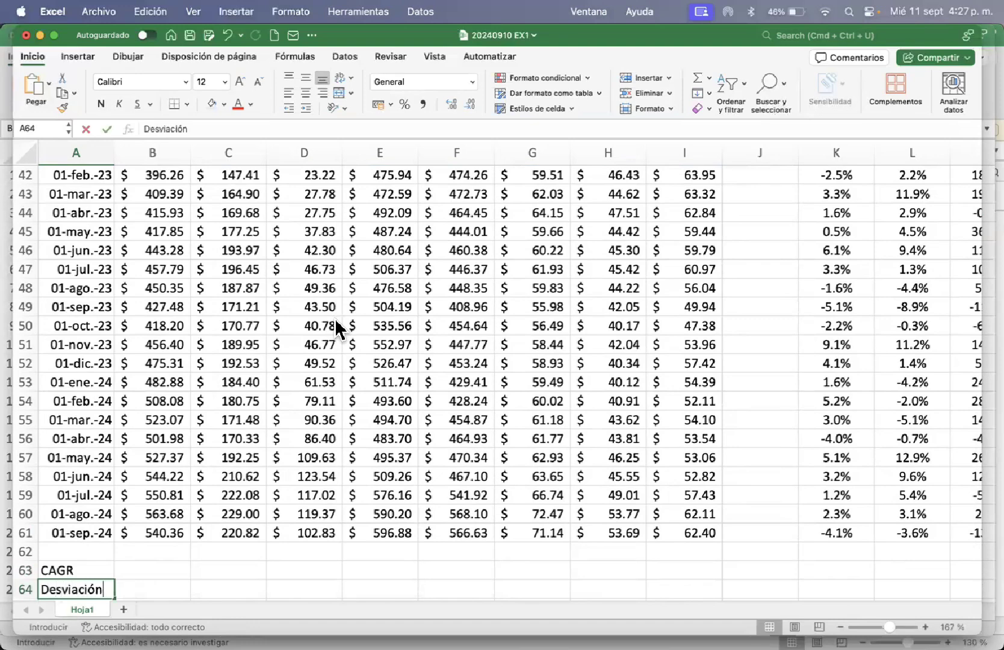
text( mensual)
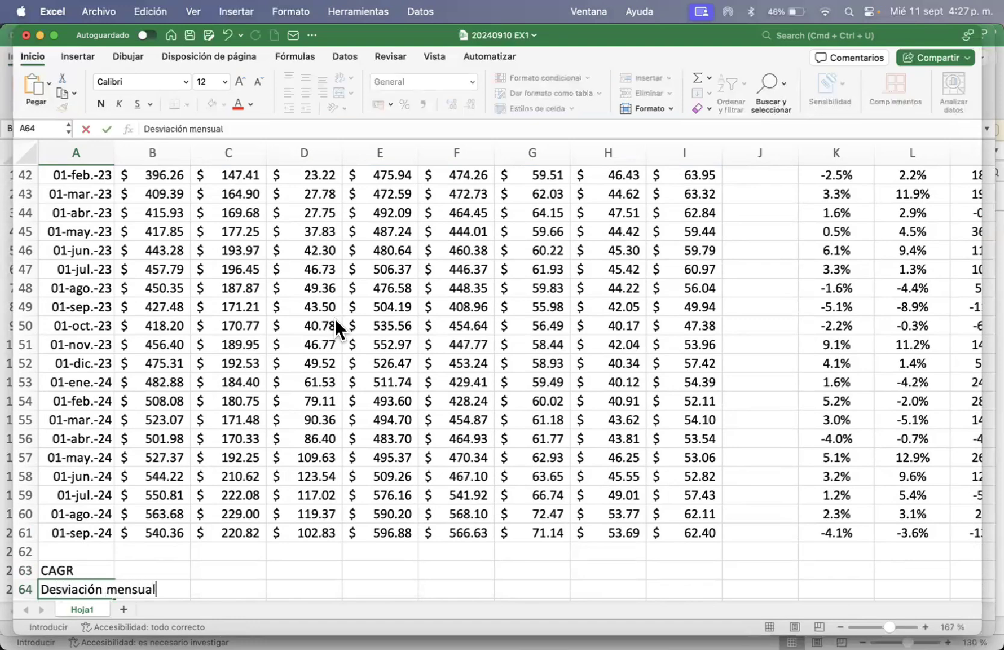
click(191, 128)
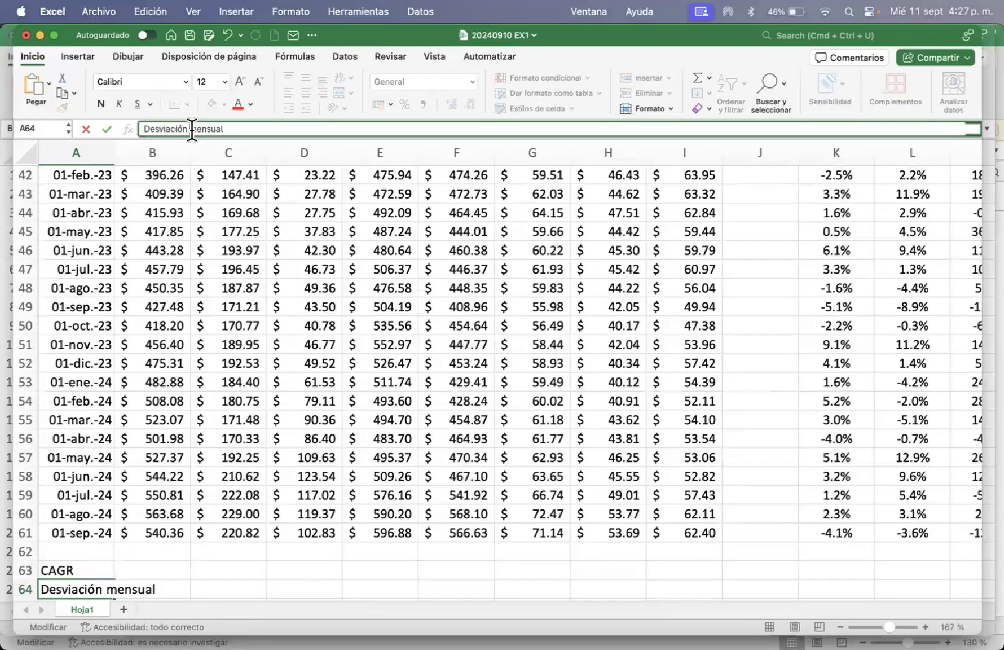
text(esta)
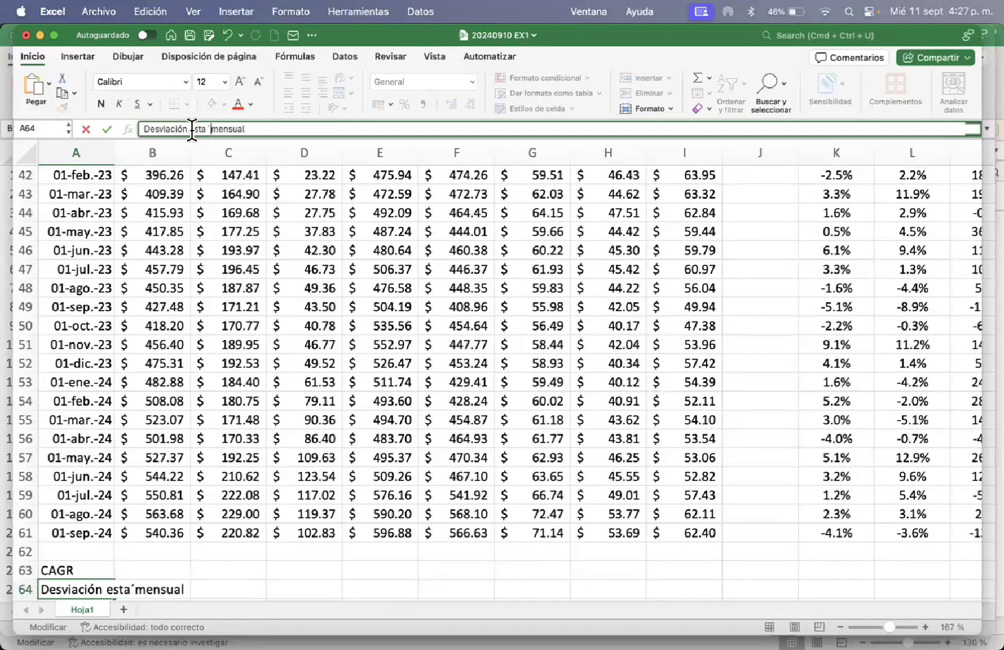
key(BackSpace)
text(ándar)
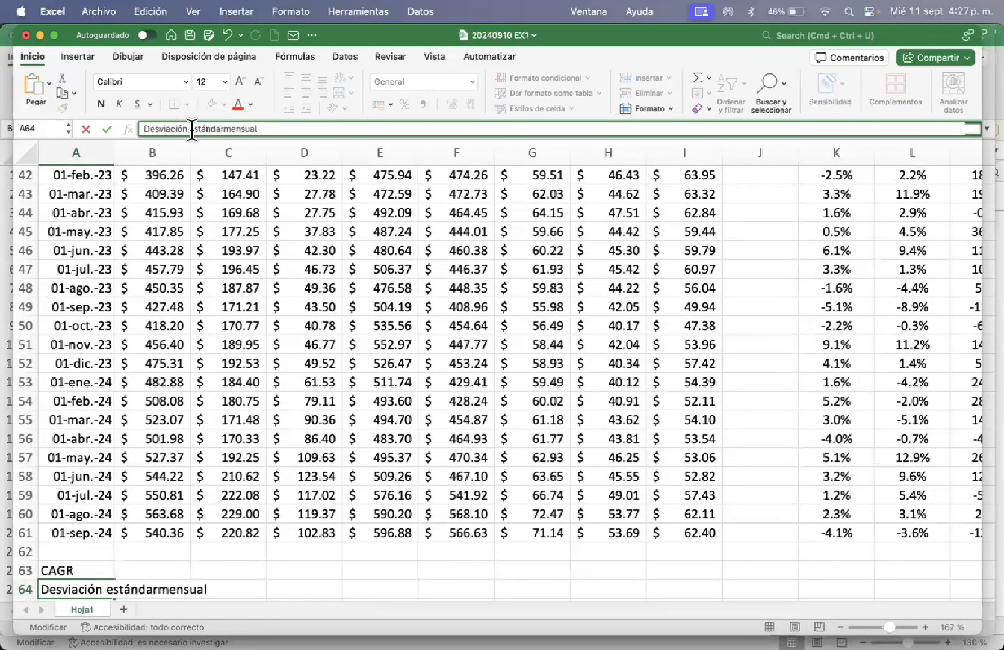
key(Return)
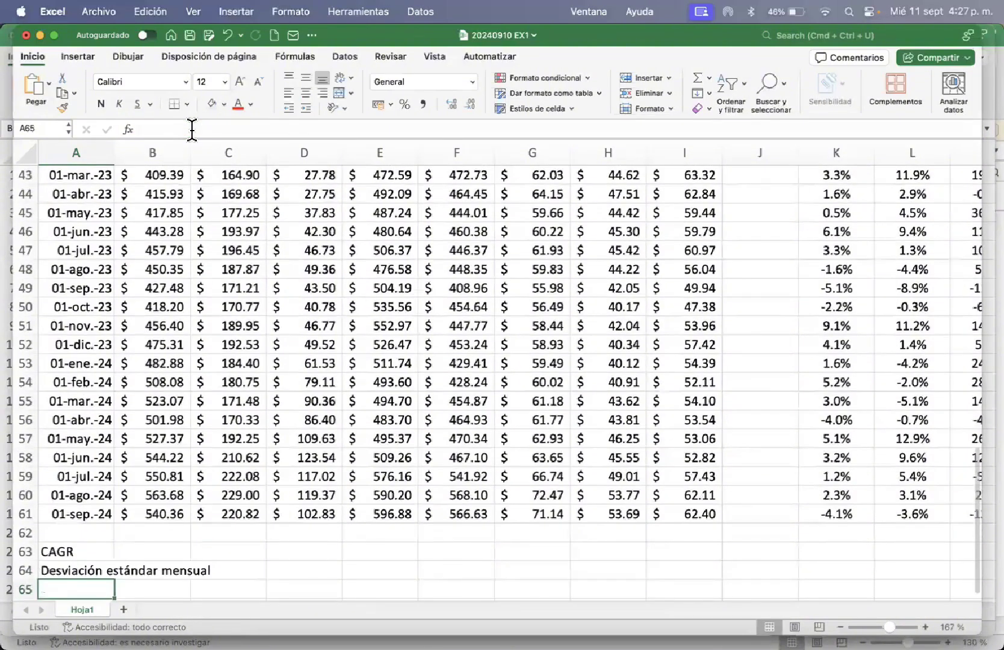
text(Beta)
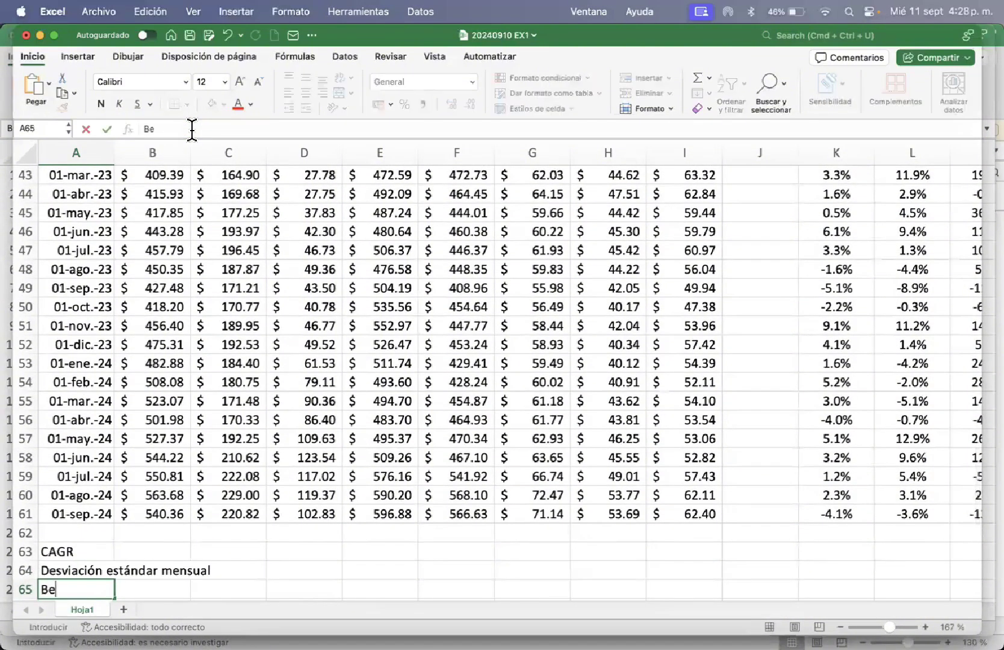
key(Return)
Autofit column A so its width matches the "Desviación estándar mensual" label
key(Up)
key(Up)
key(Up)
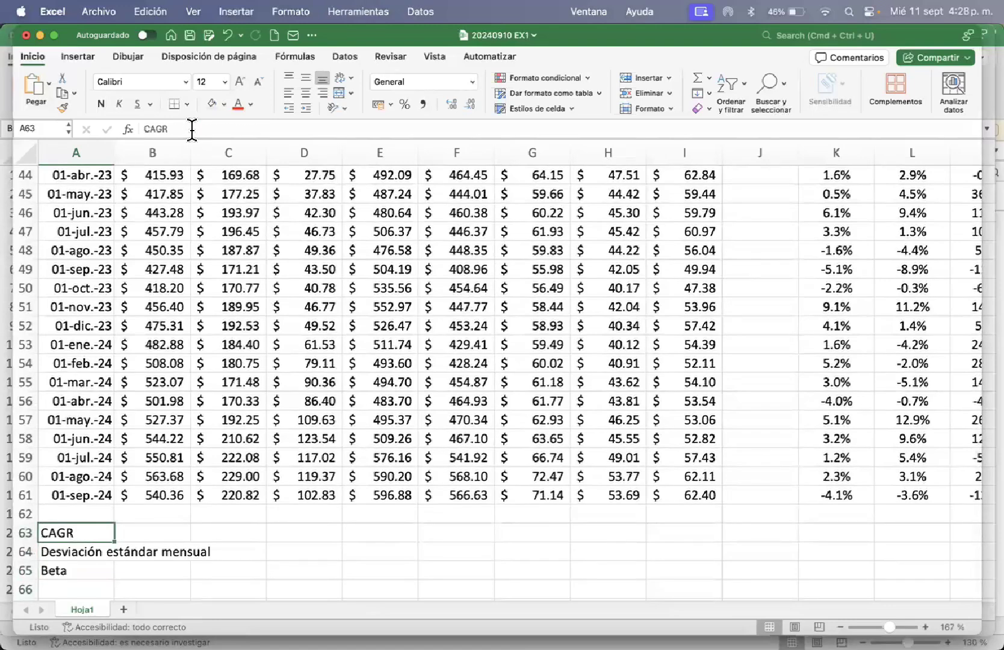
key(Down)
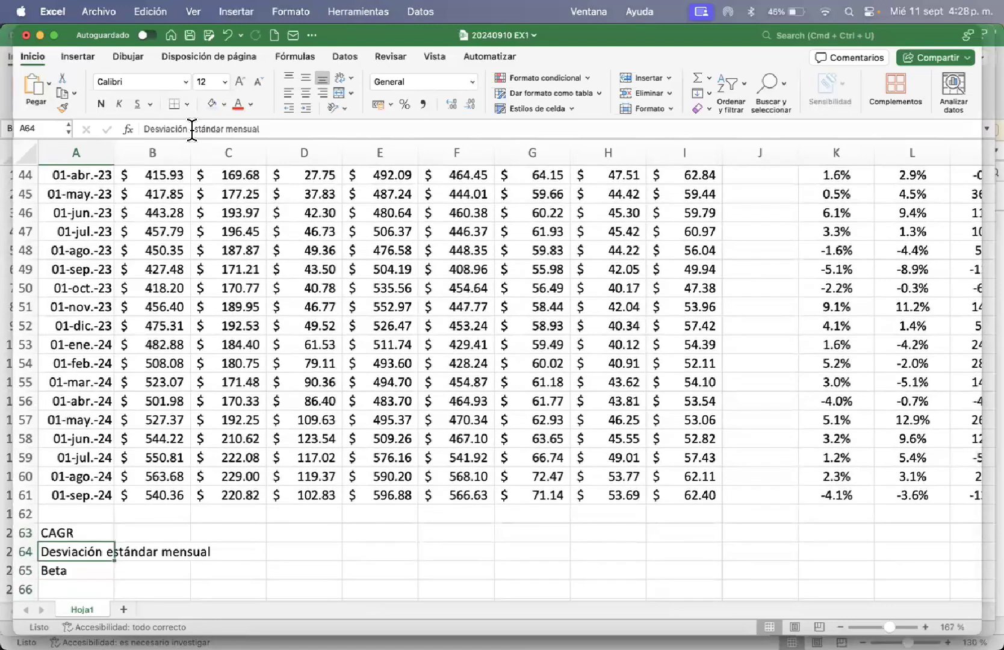
double_click(113, 148)
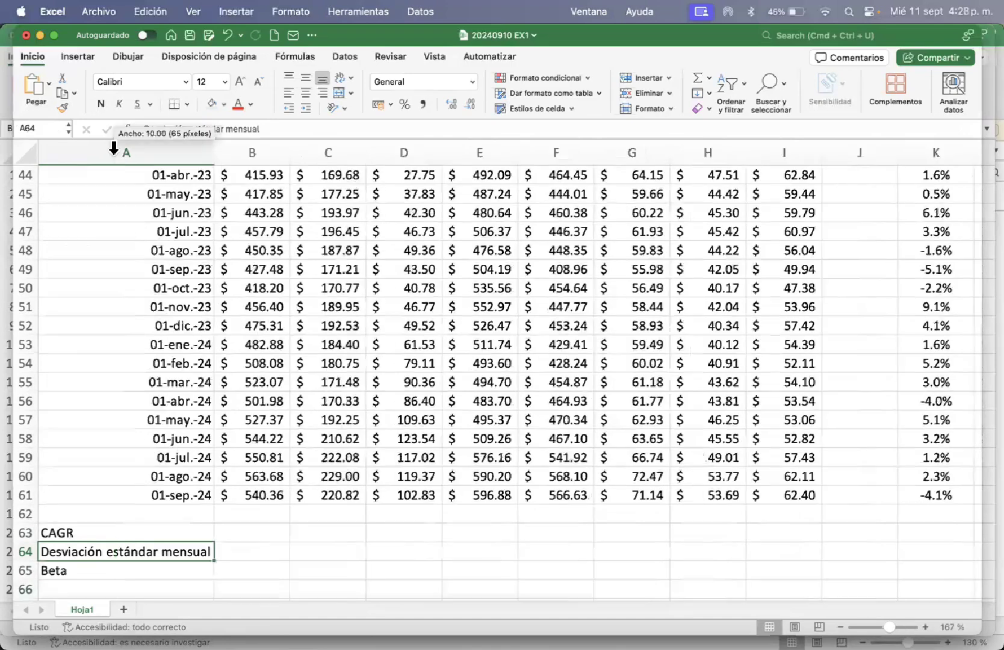
Calculate SPY's CAGR in B63 with =TASA(5;;-B2;B61), using five periods, no payment and the first and last prices
key(Up)
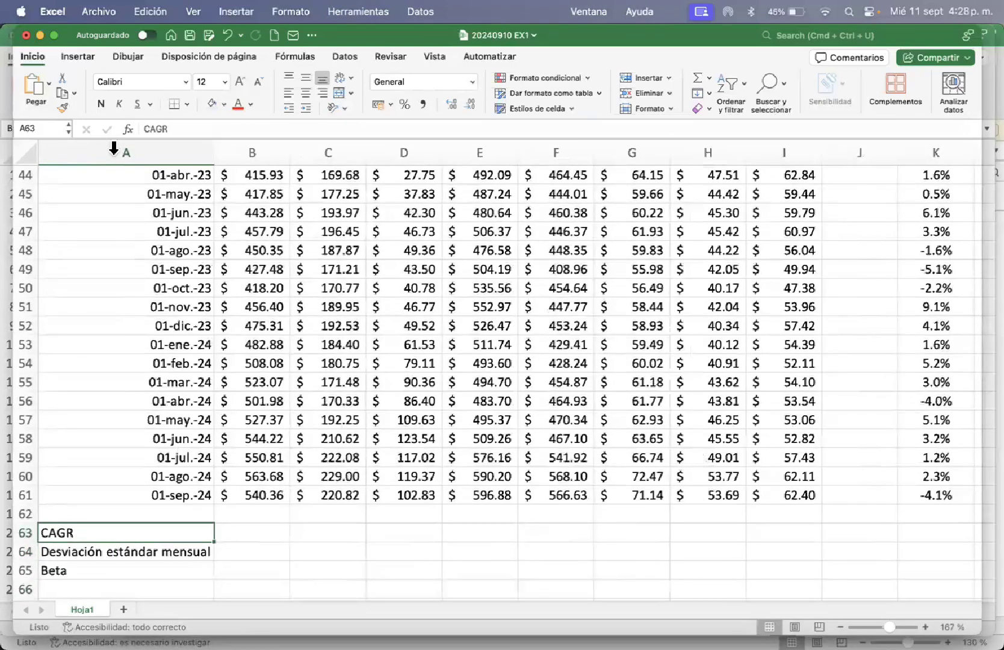
key(Right)
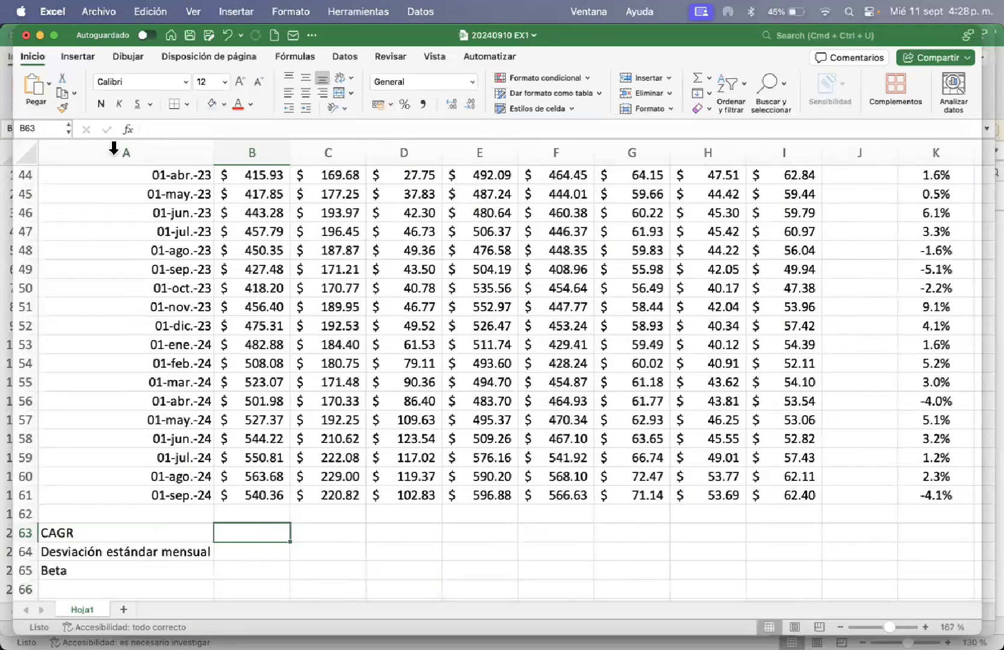
text(=TASA)
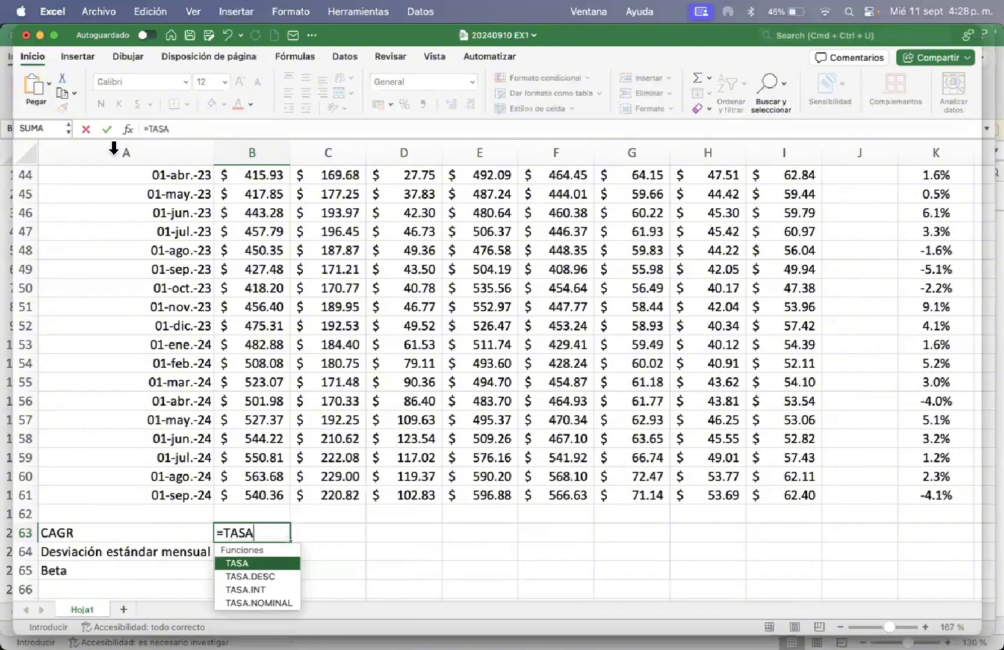
key(Caps_Lock)
text(()
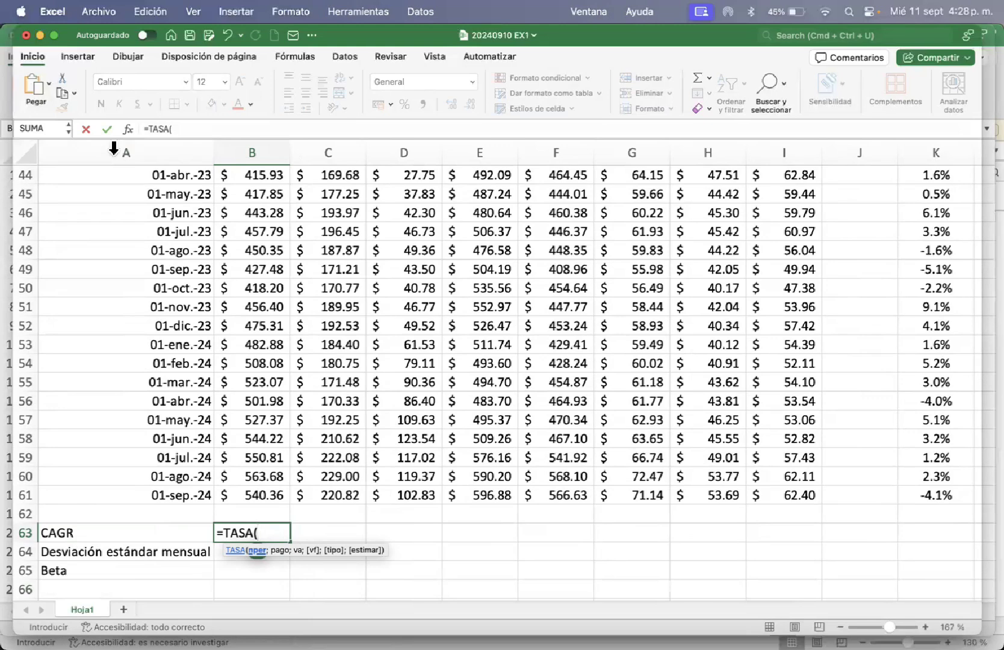
text(5;)
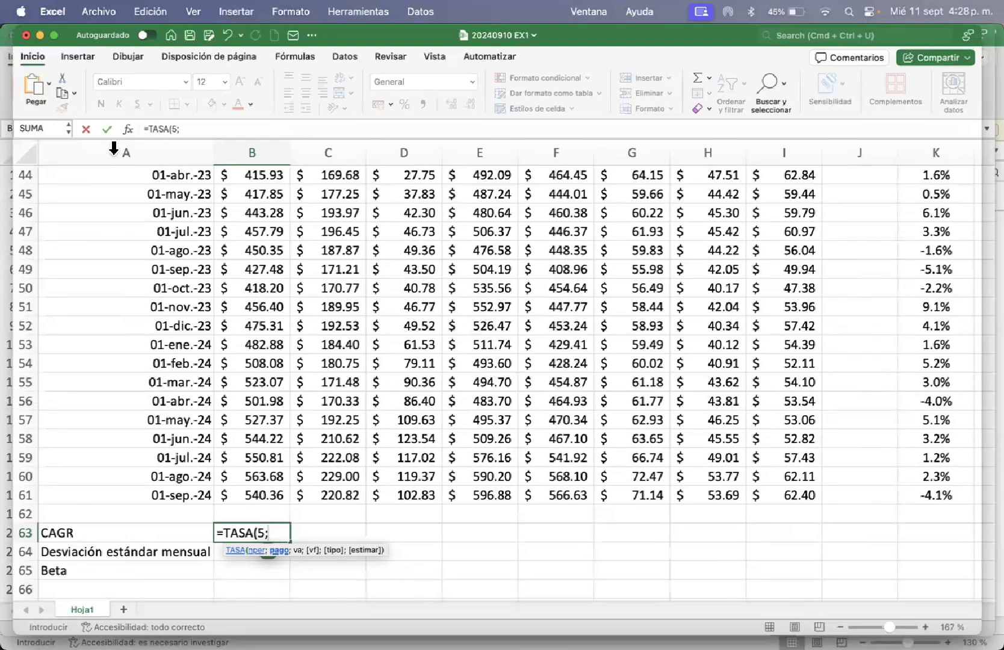
text(;)
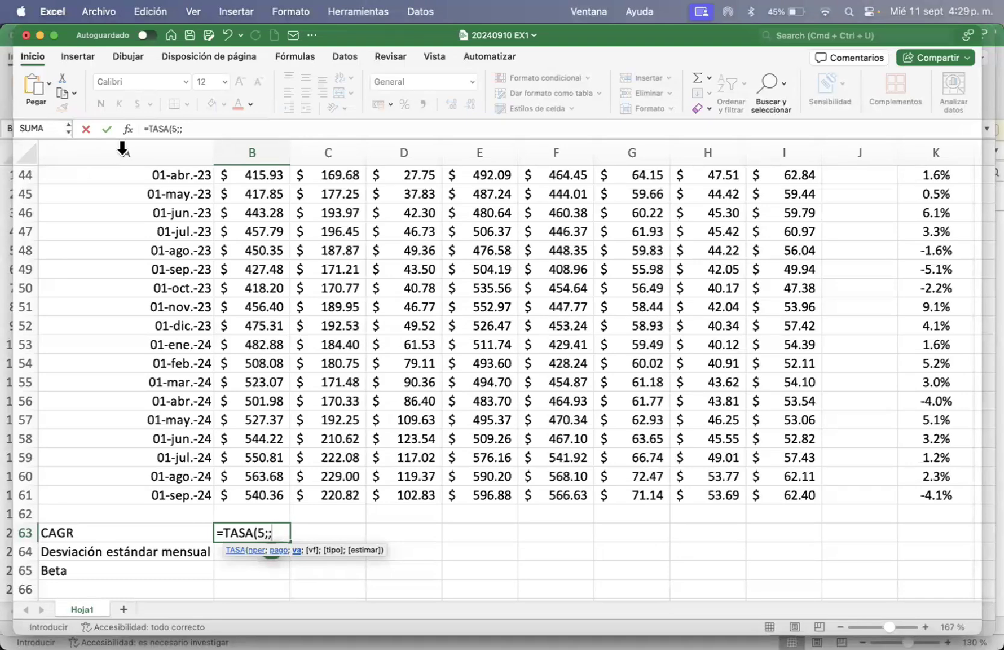
scroll(255, 263, up, 15)
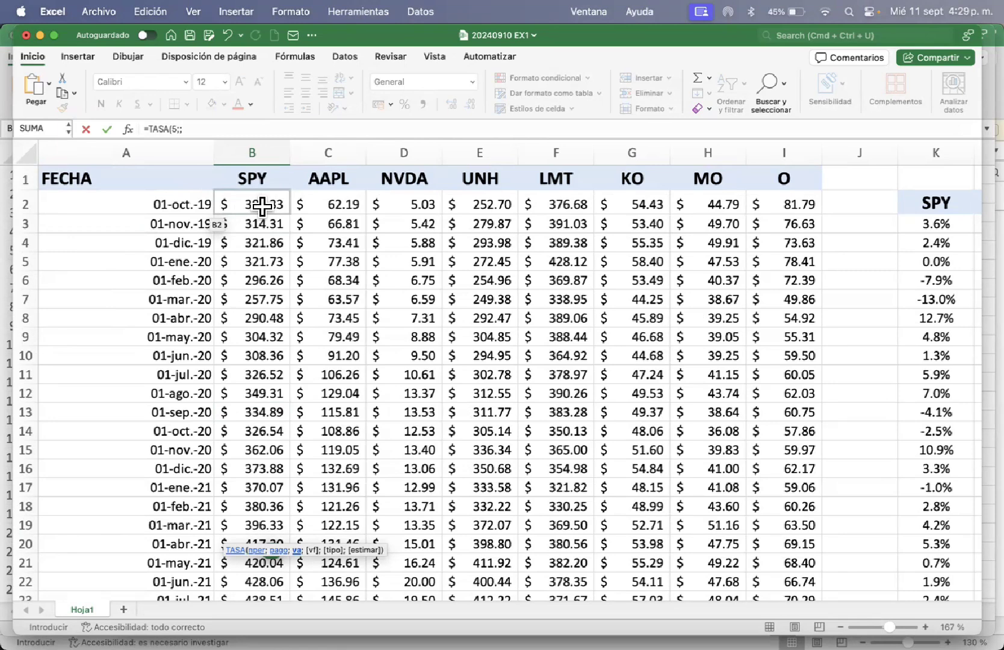
text(-)
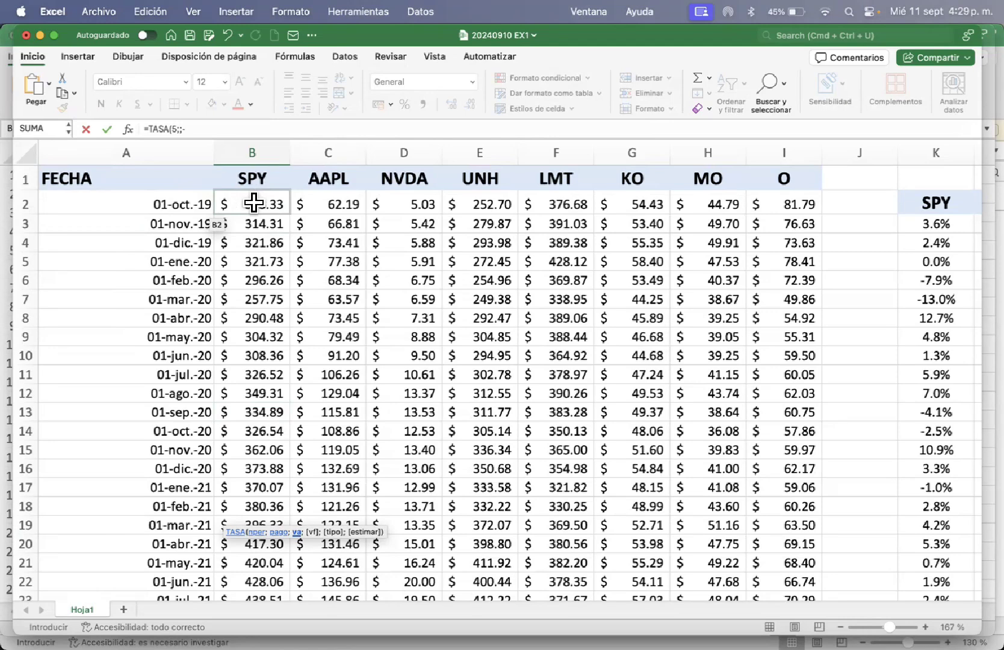
click(254, 202)
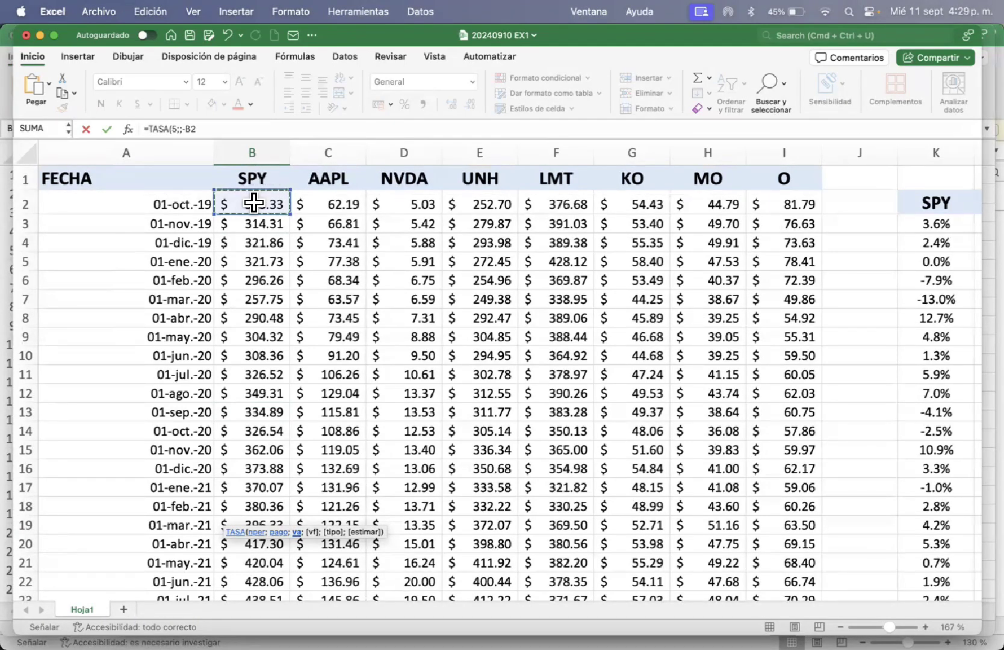
text(;)
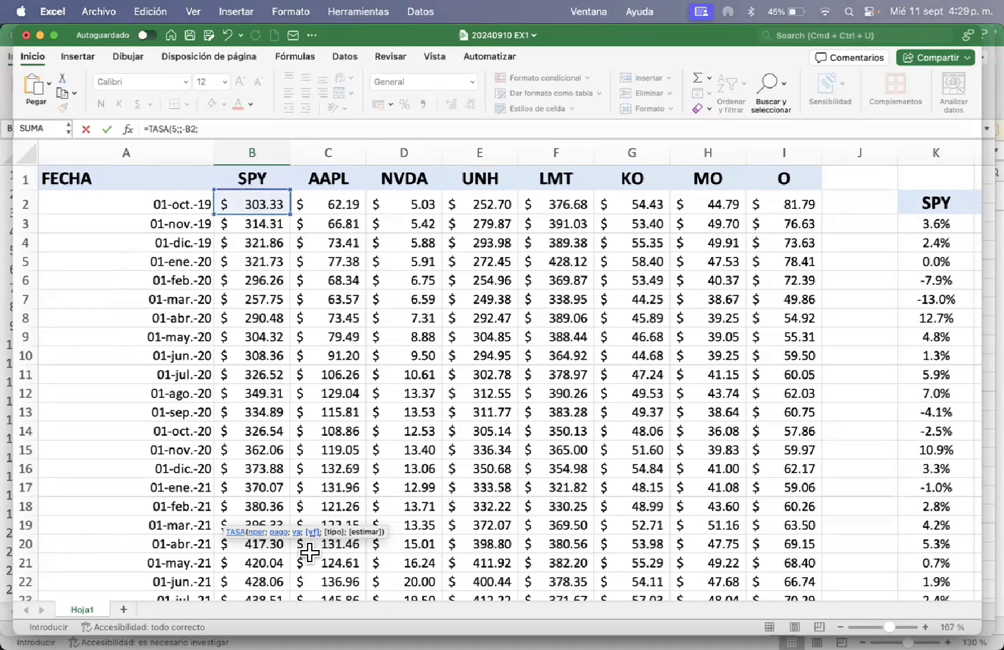
scroll(259, 405, down, 10)
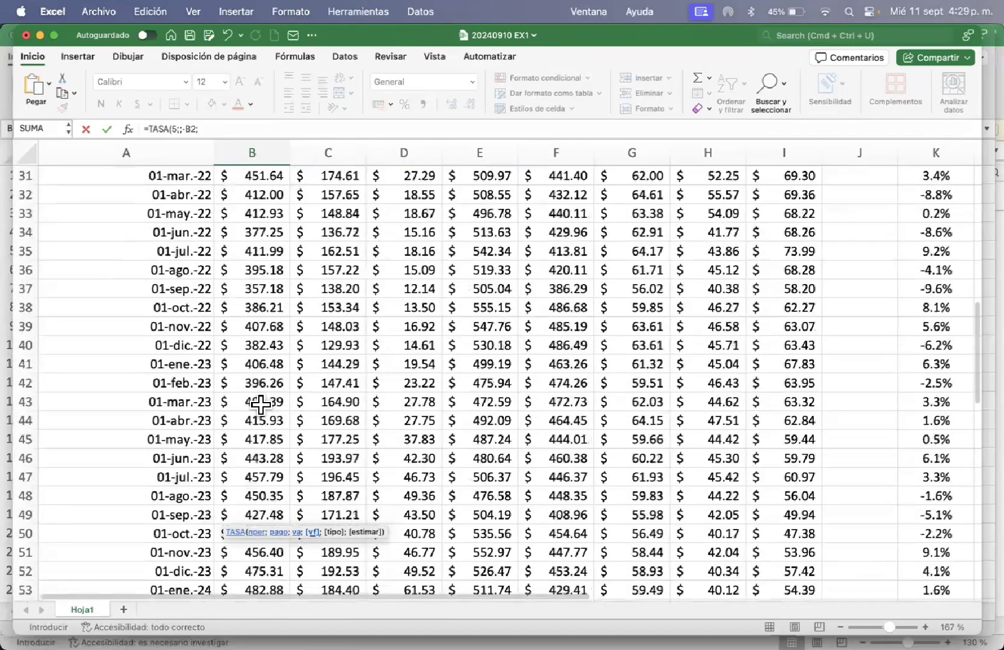
scroll(259, 404, down, 7)
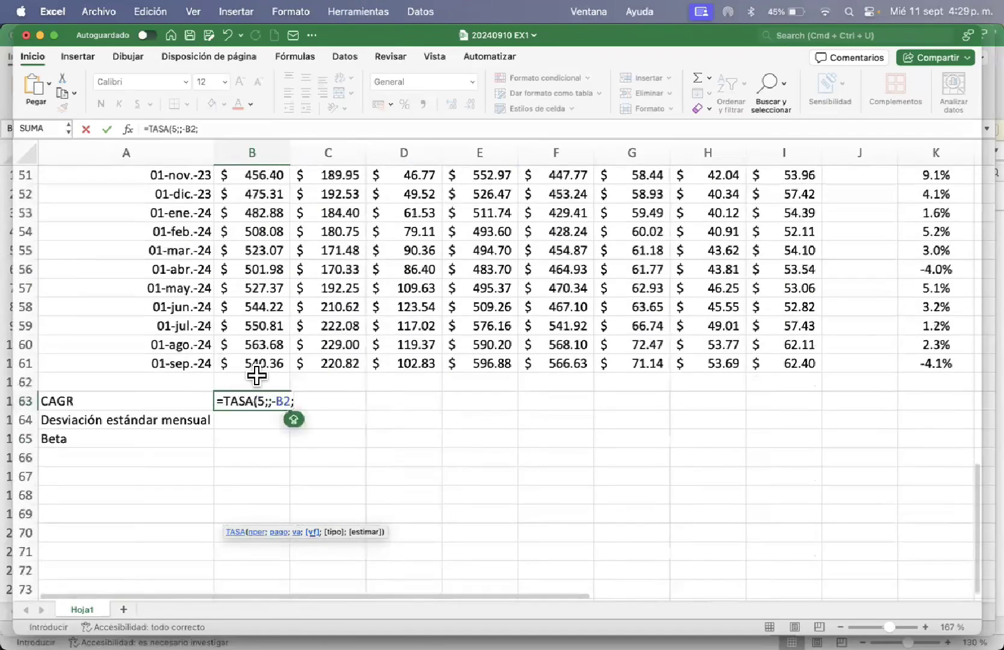
click(259, 363)
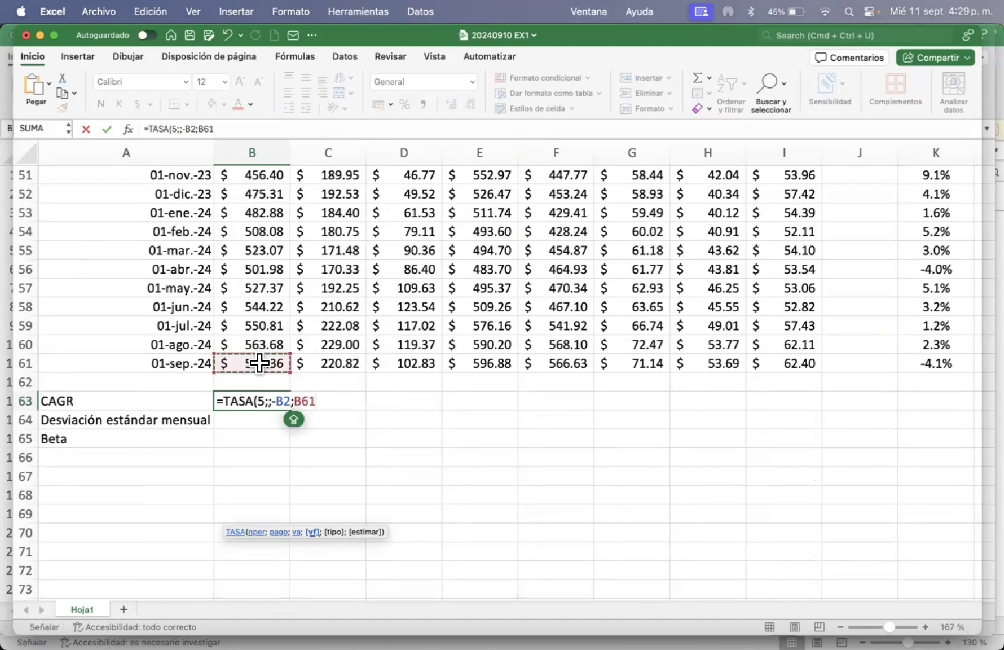
text())
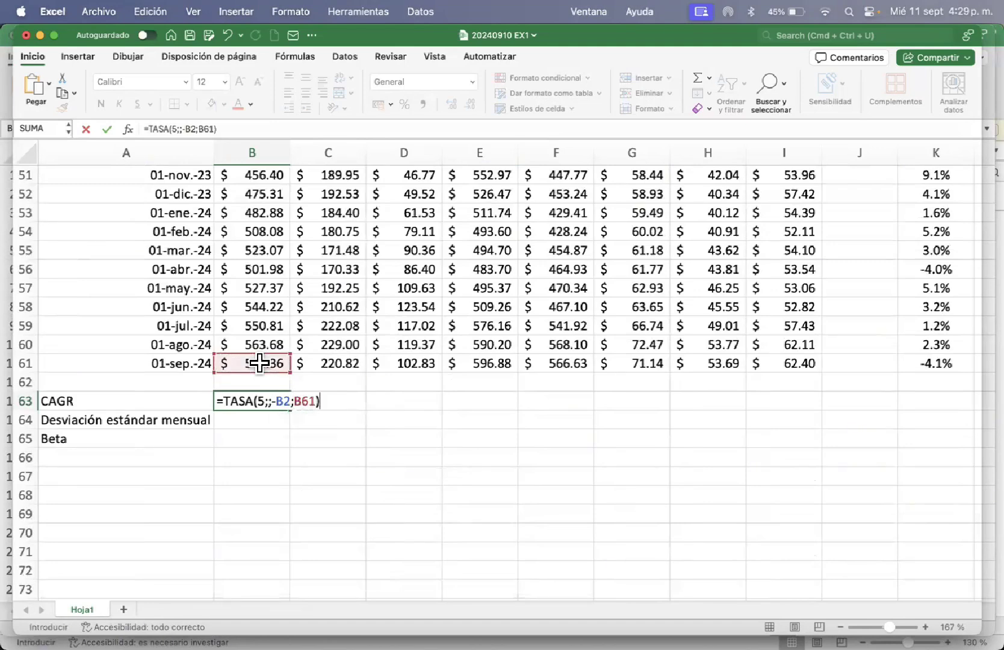
key(Return)
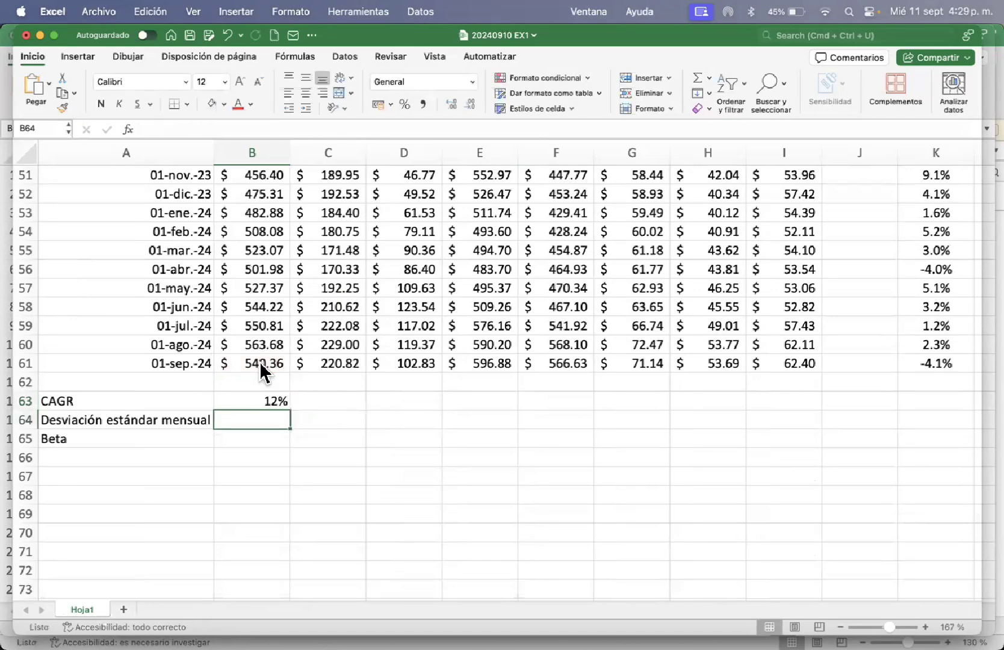
Center the SPY CAGR in B63 and show it with one decimal place
key(Up)
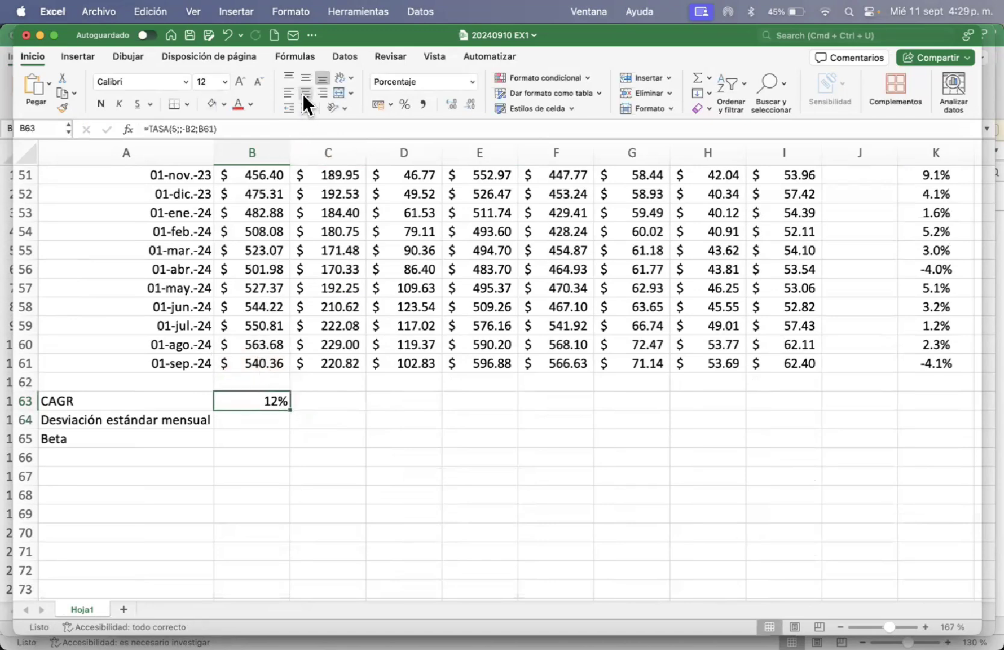
click(303, 93)
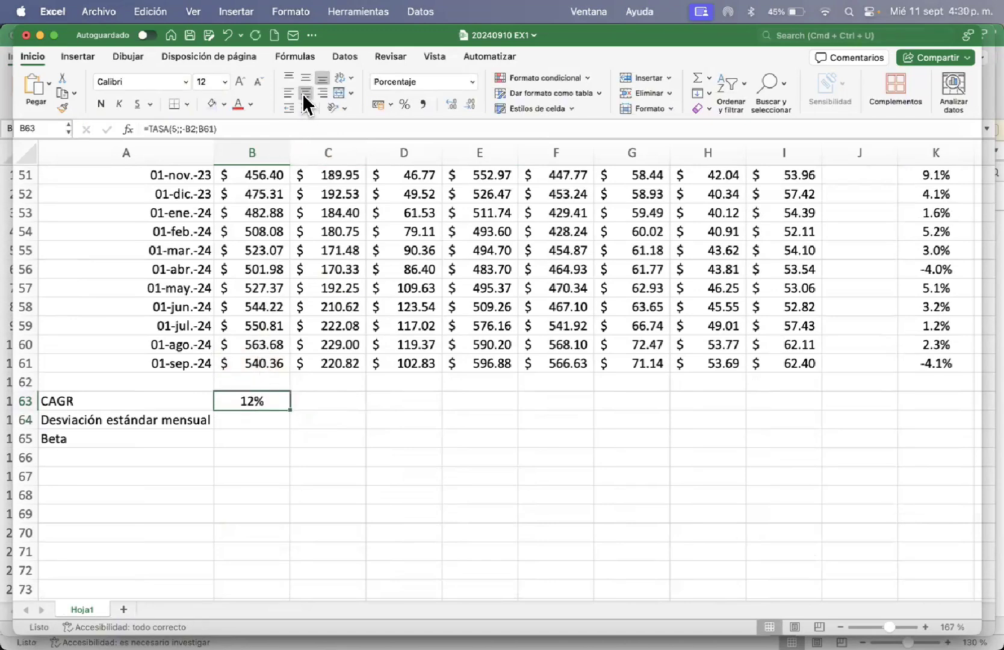
click(452, 106)
Copy the CAGR formula from B63 across C63:I63 for the seven stocks
key(super+c)
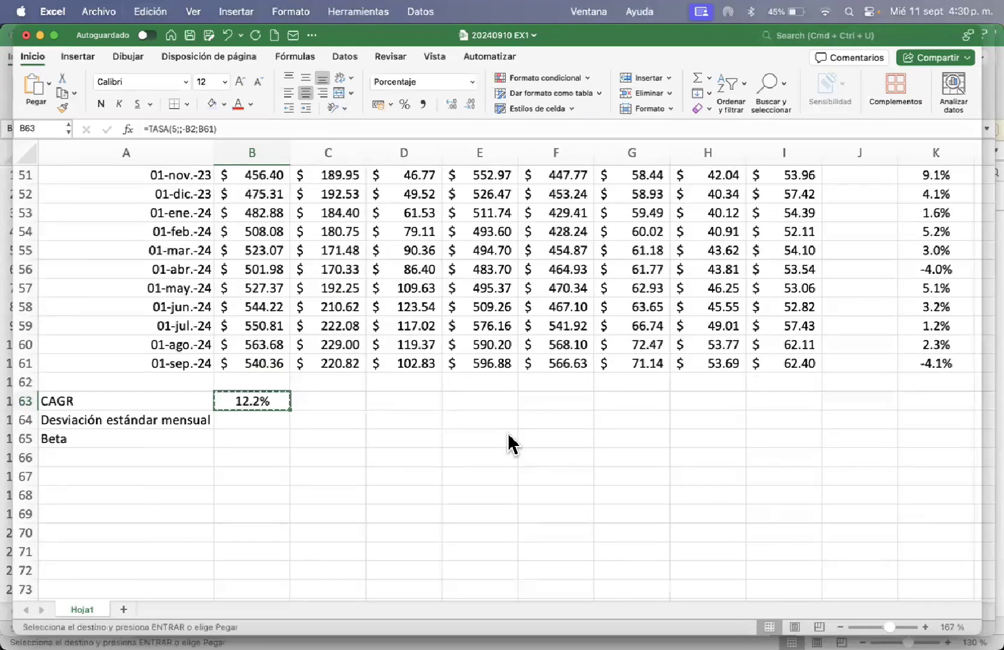
key(Right)
key(shift+Right)
key(shift+Right)
key(shift+Right)
key(shift+Right)
key(shift+Right)
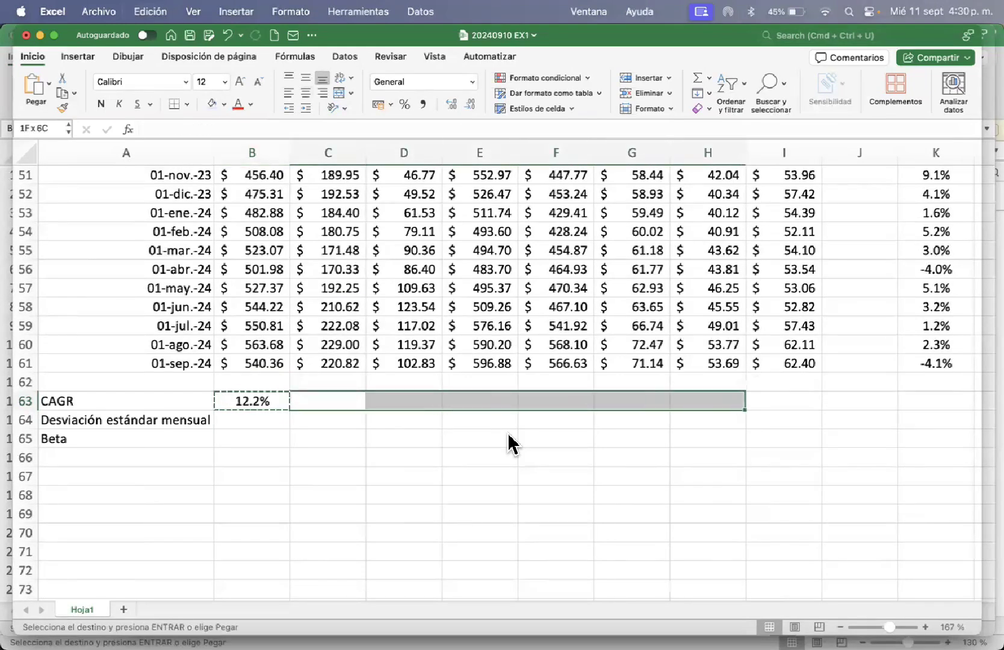
key(shift+Right)
key(Return)
key(Left)
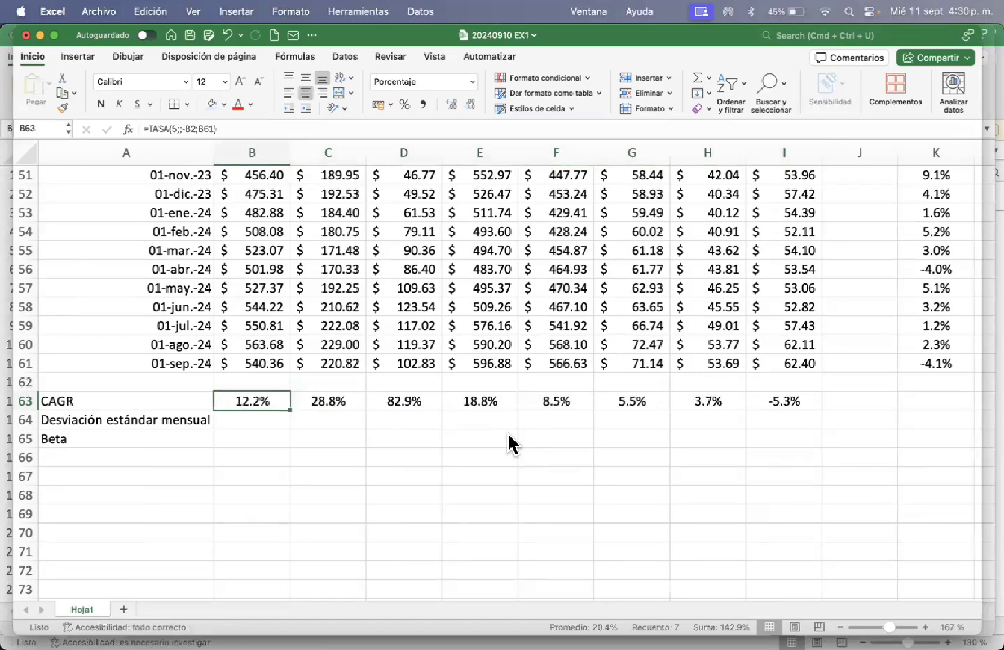
Check the copied CAGR formulas cell by cell across row 63, from B63 to I63 and back
key(Right)
key(Right)
key(Right)
key(Right)
key(Right)
key(Right)
key(Right)
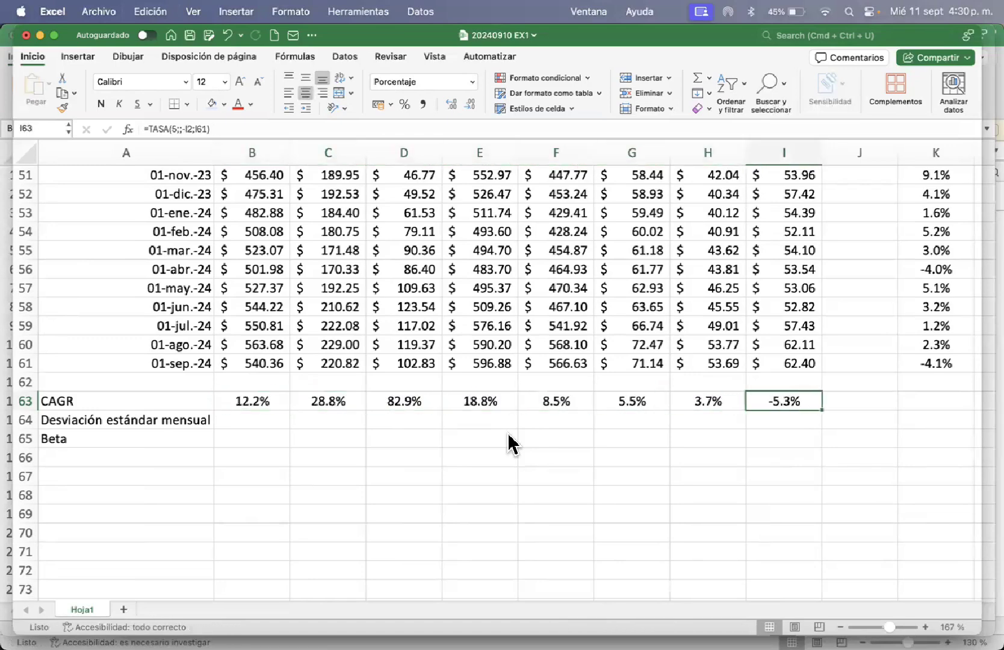
key(Left)
key(Left)
key(Left)
key(Left)
key(Left)
key(Left)
key(Left)
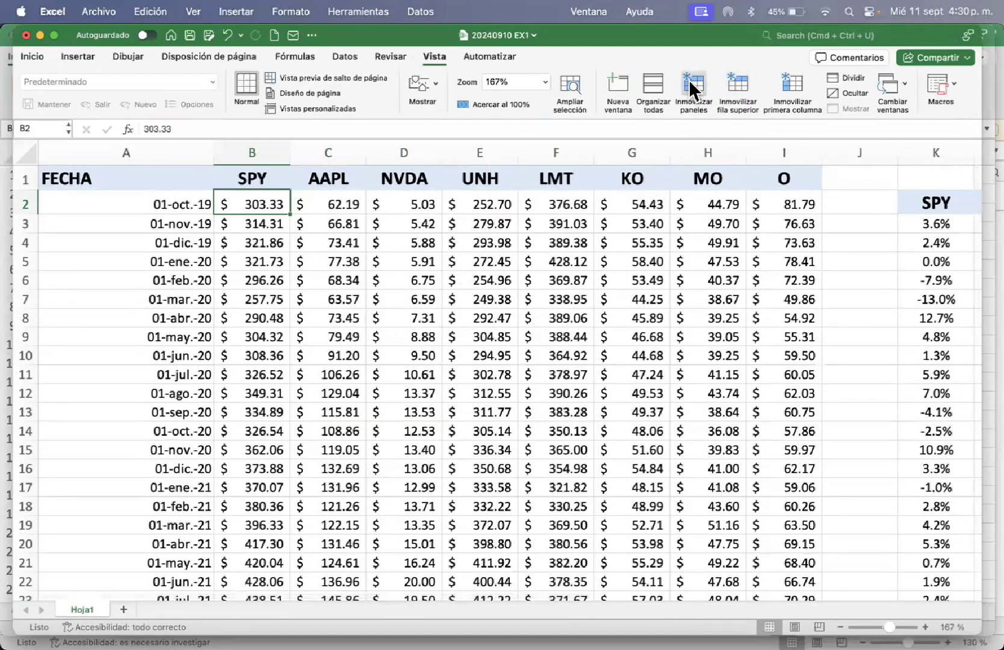
Freeze the panes at B2 so the ticker header row and the FECHA column stay in view
click(690, 83)
scroll(555, 395, down, 10)
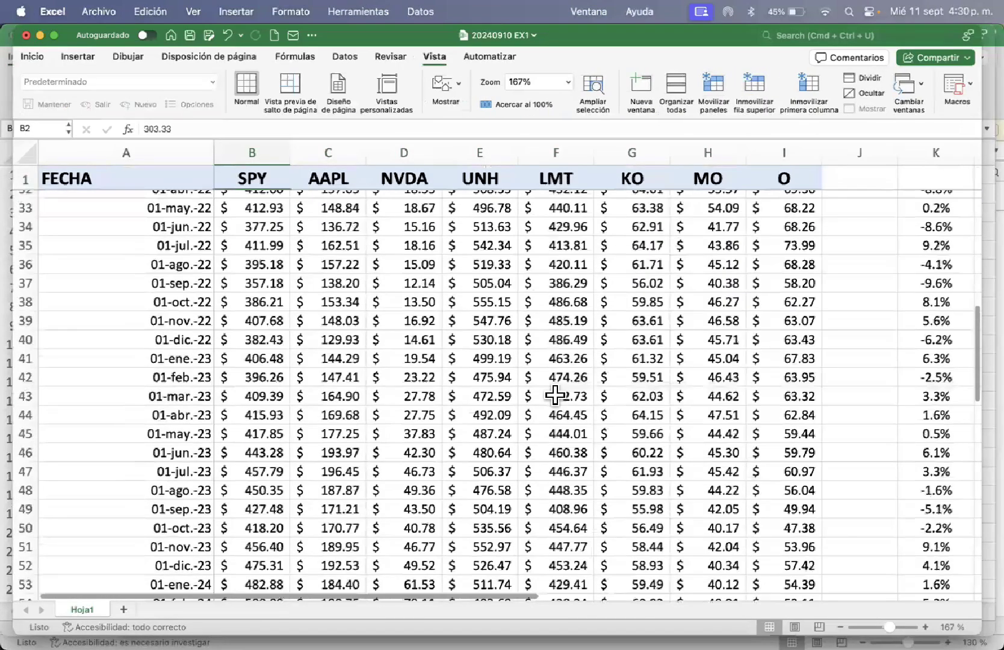
scroll(554, 395, down, 8)
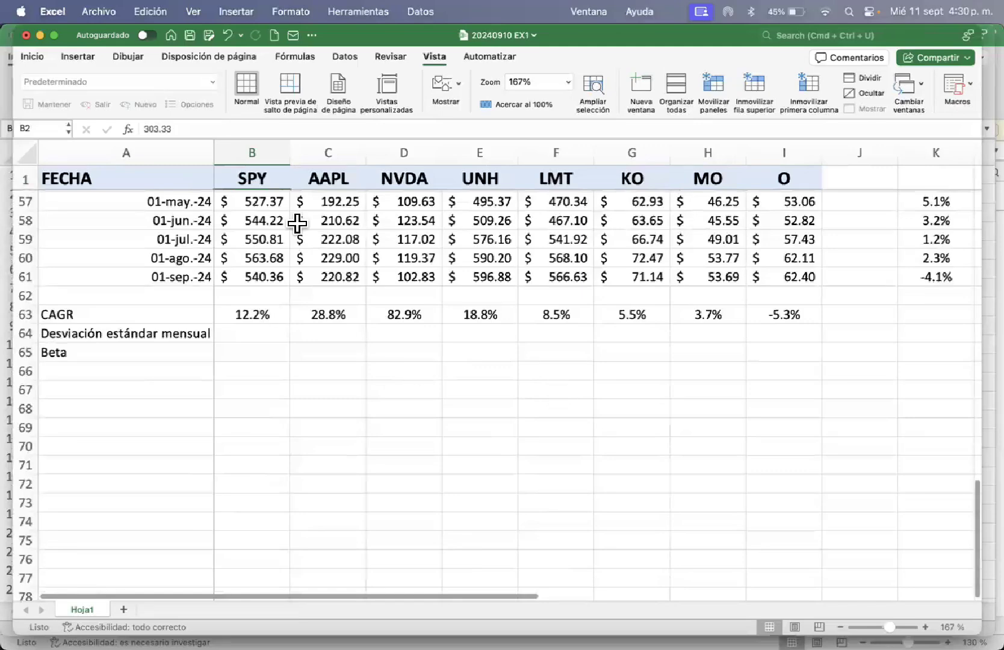
Review each ticker's CAGR in row 63 against the frozen headers, from SPY through O
click(258, 311)
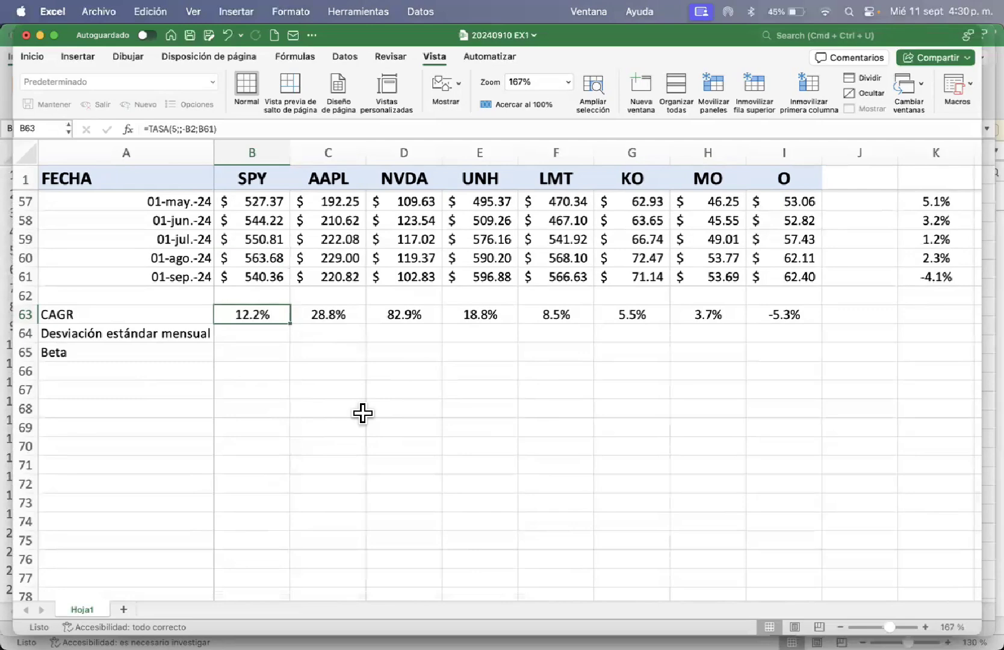
key(Right)
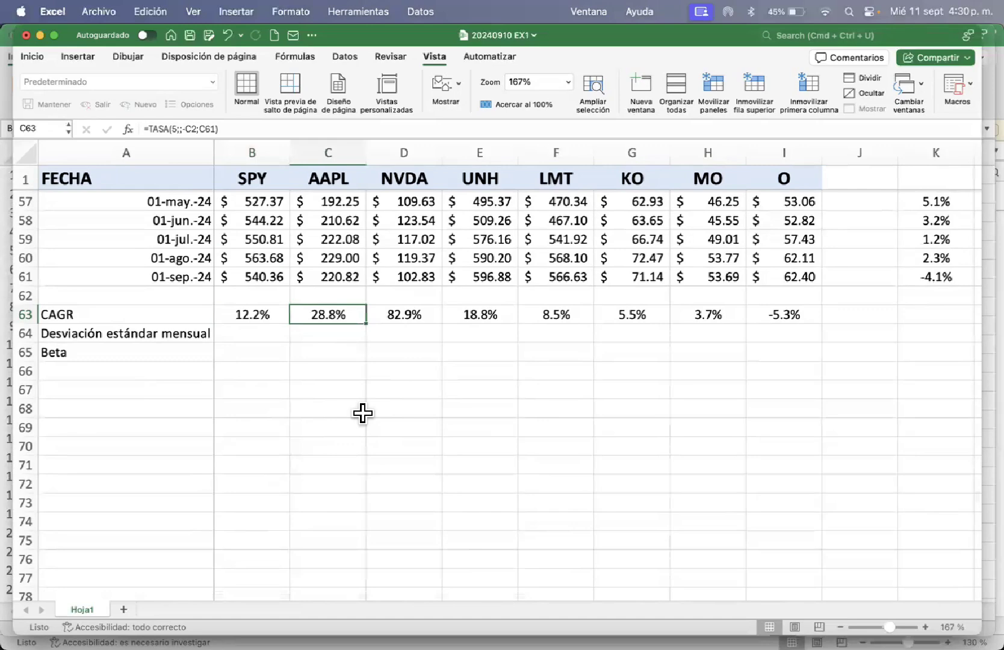
key(Right)
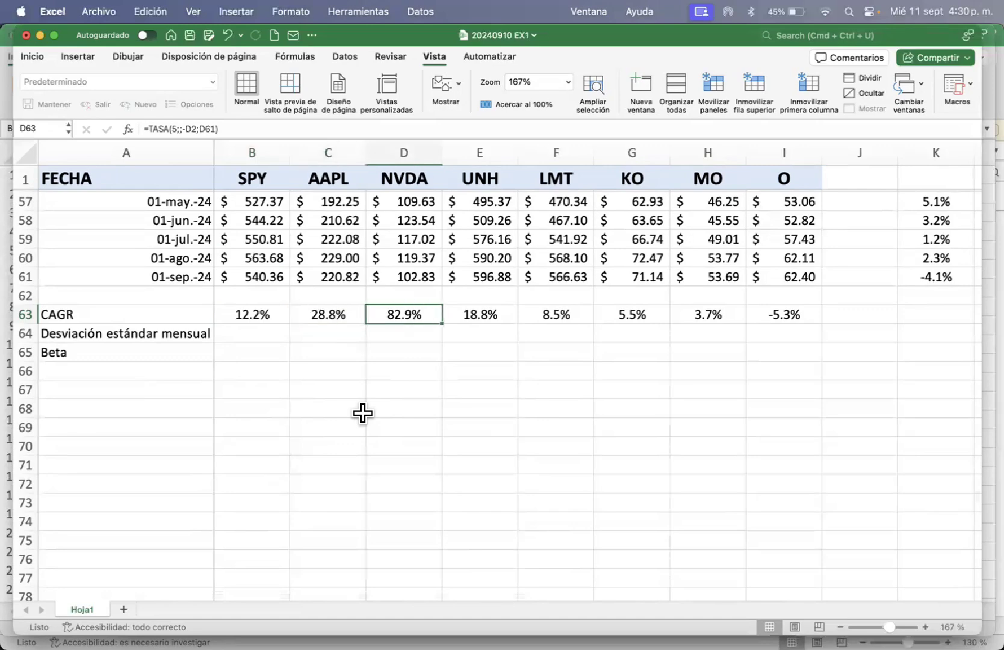
key(Right)
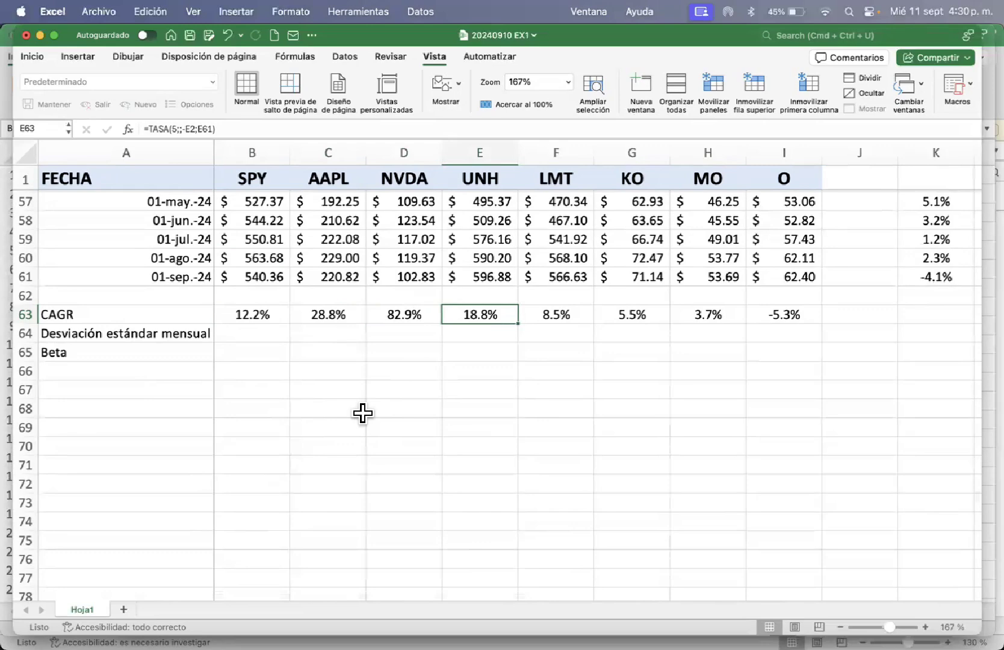
key(Right)
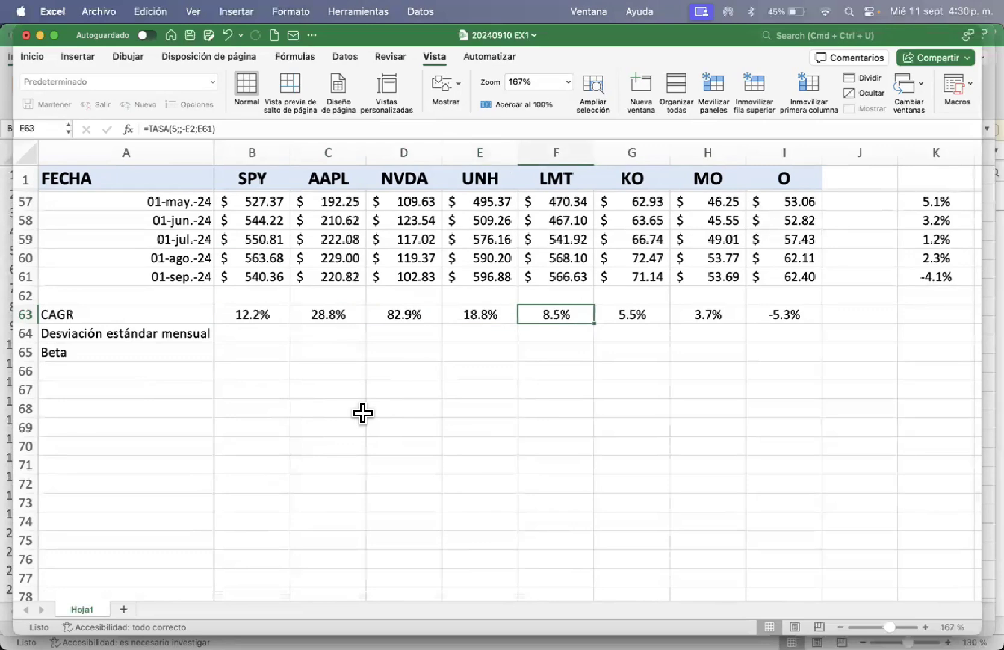
key(Right)
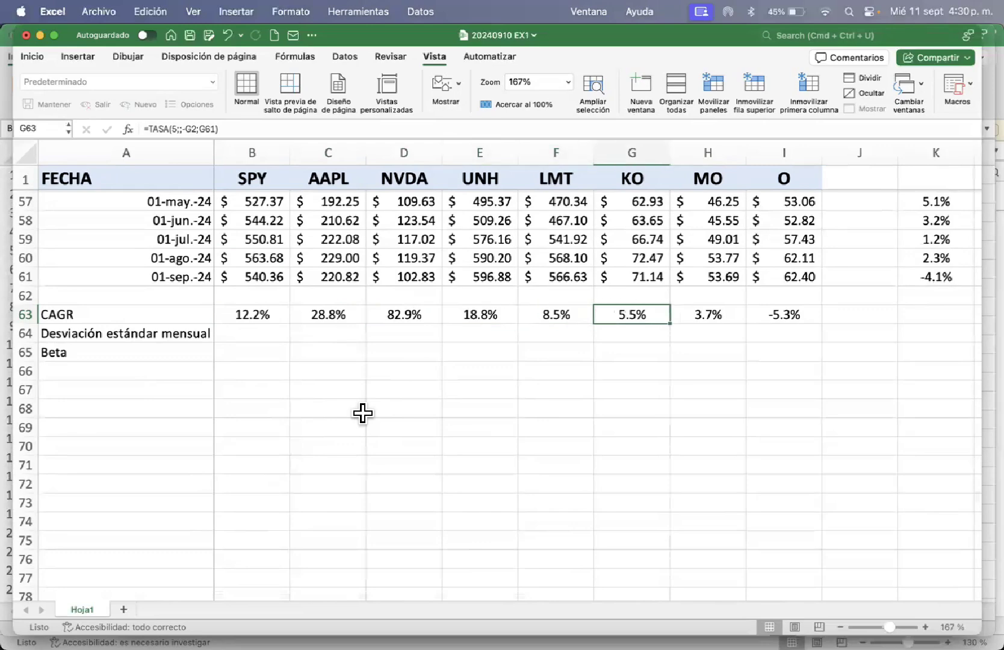
key(Right)
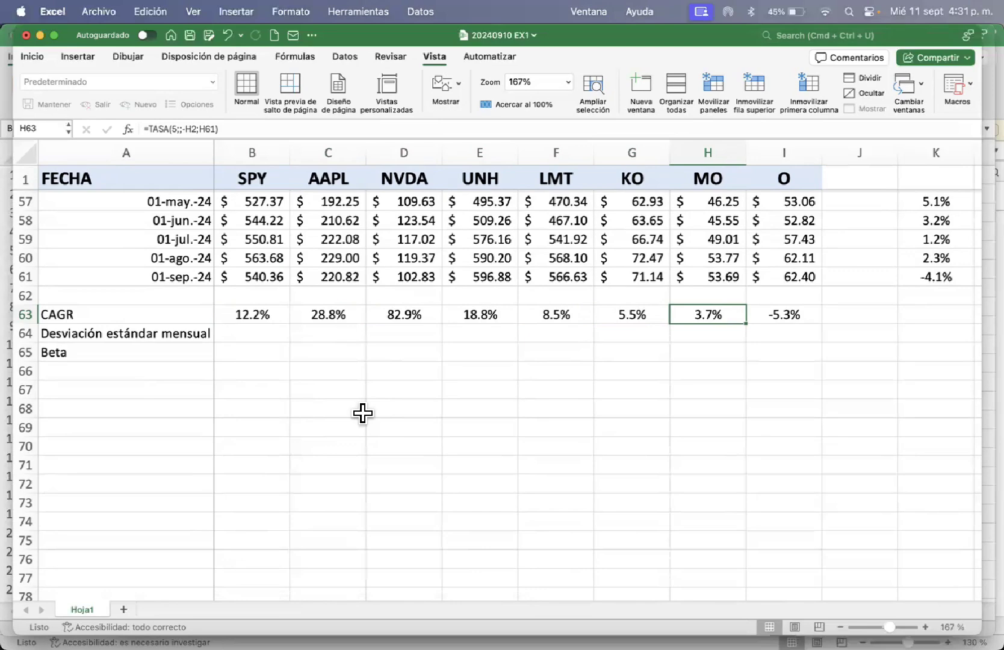
key(Right)
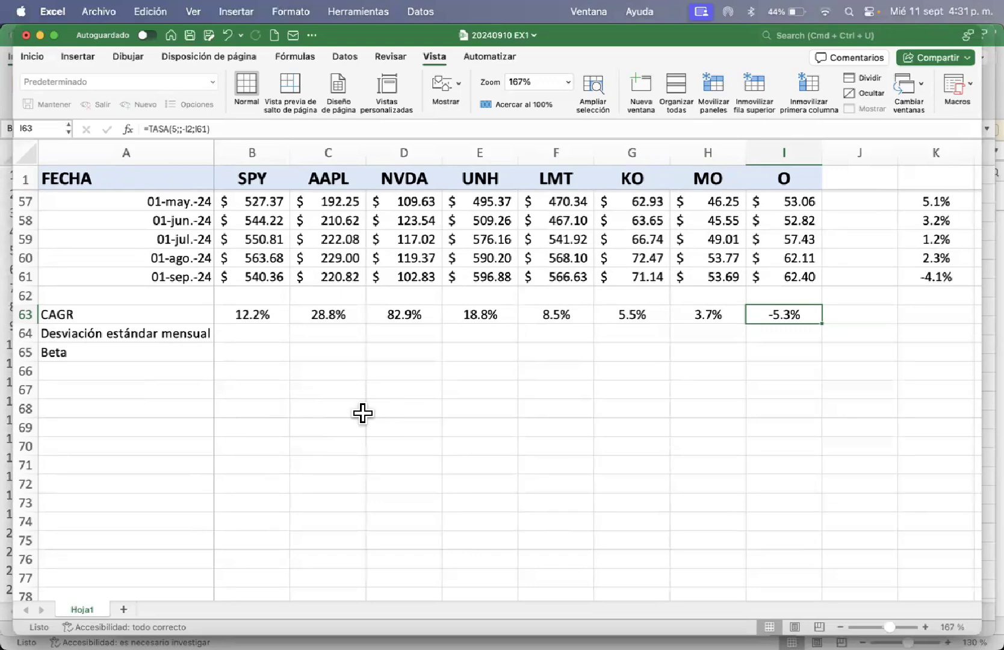
Calculate SPY's monthly standard deviation in B64 with DESVEST.M over the SPY returns in K3:K61
key(Down)
key(Left)
key(Left)
key(Left)
key(Left)
key(Left)
key(Left)
key(Left)
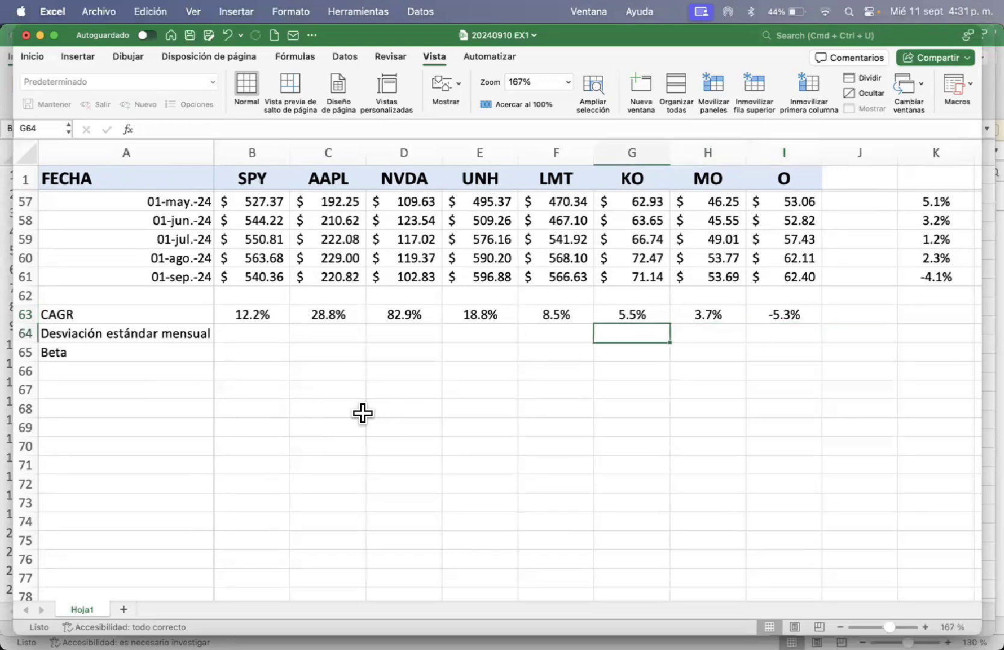
key(Left)
key(Right)
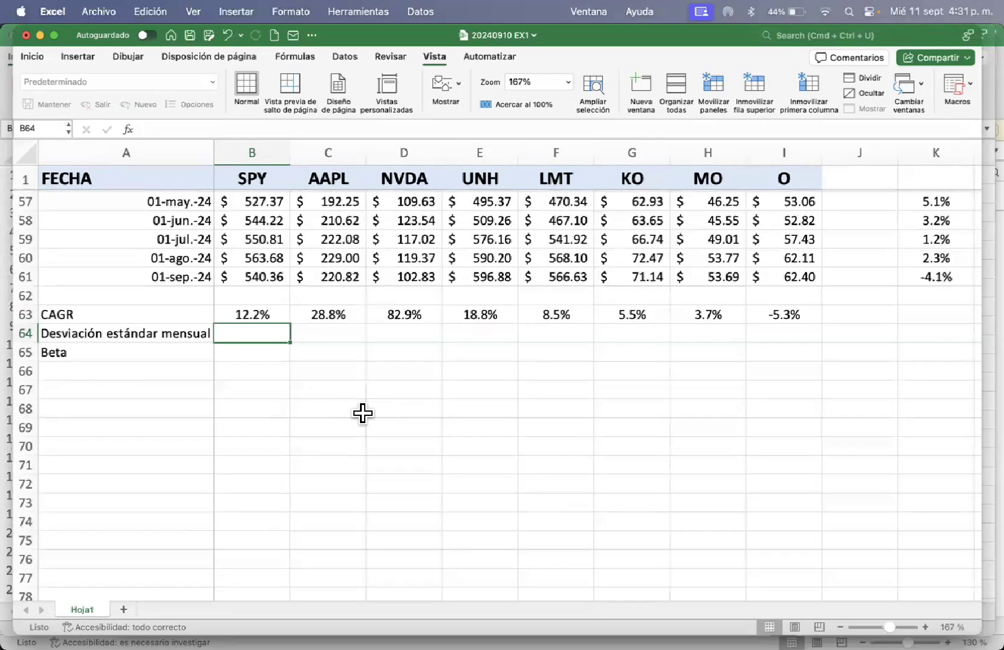
text(=DE)
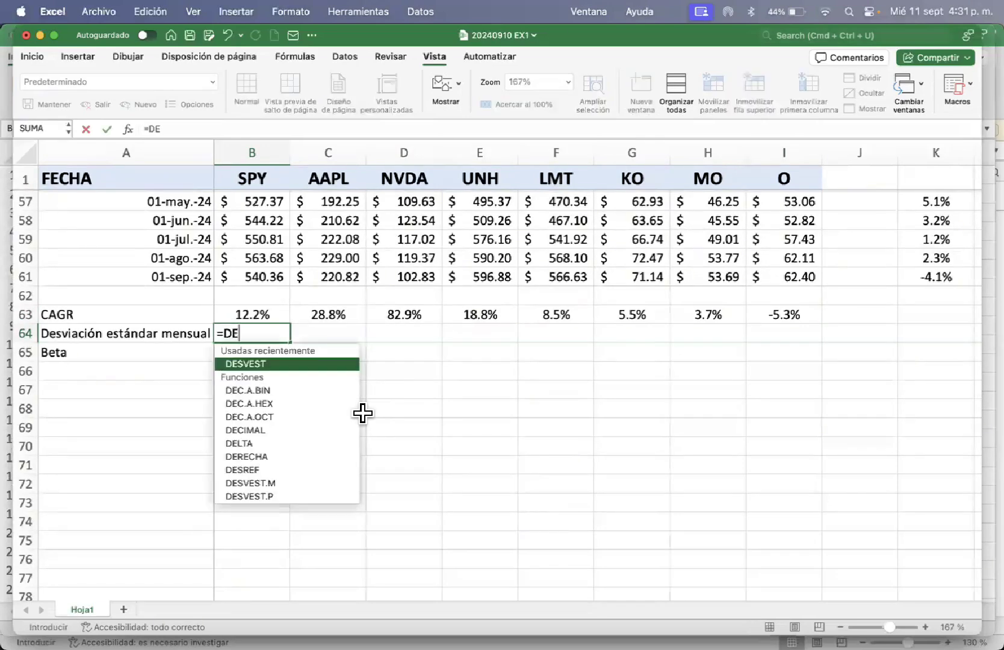
text(S)
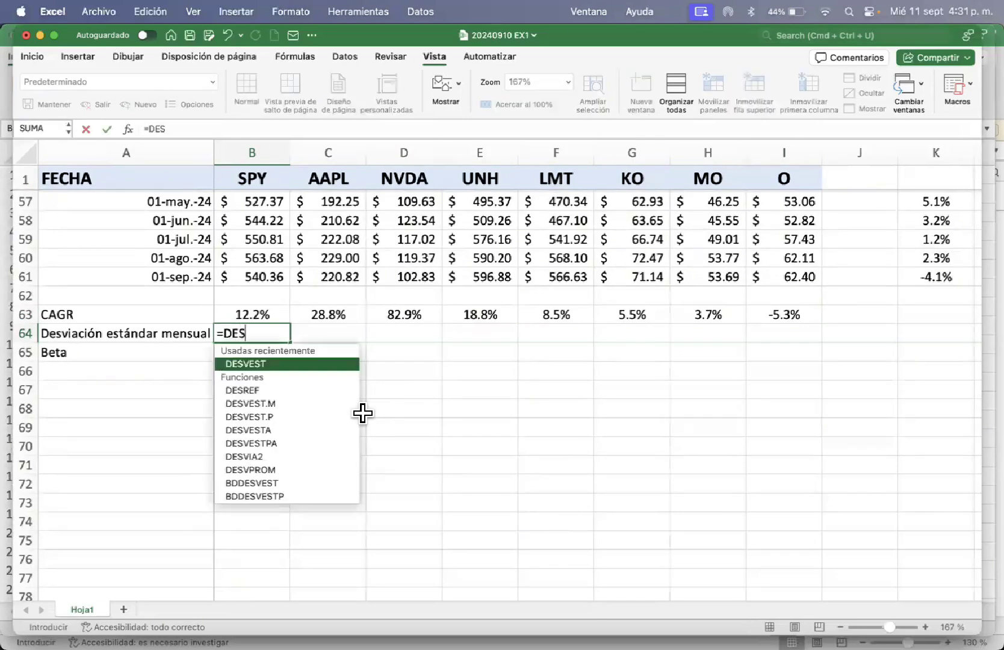
double_click(281, 404)
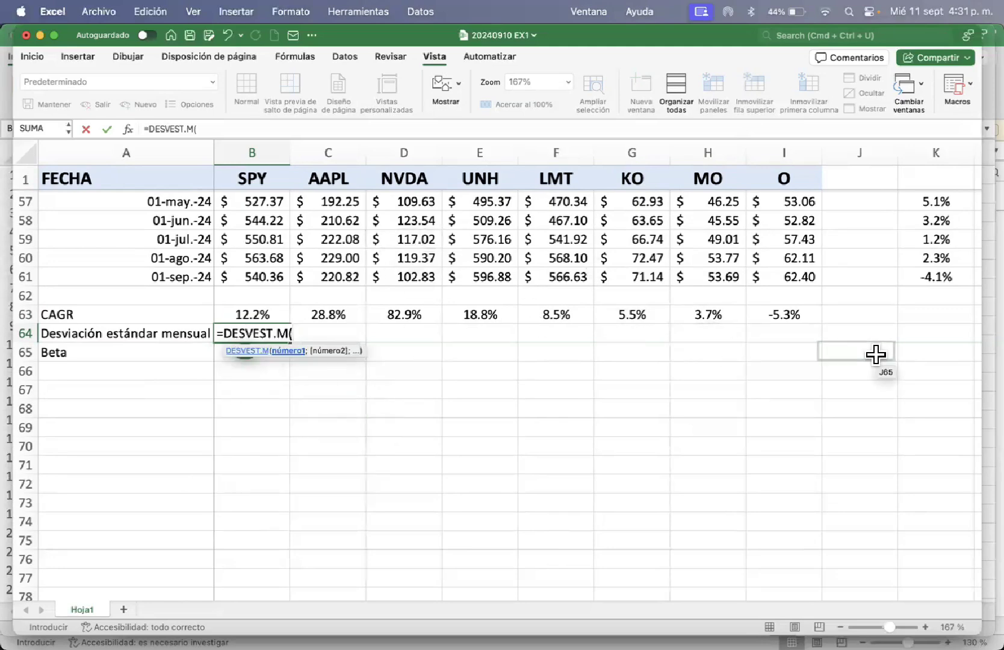
scroll(873, 354, up, 2)
scroll(873, 354, right, 3)
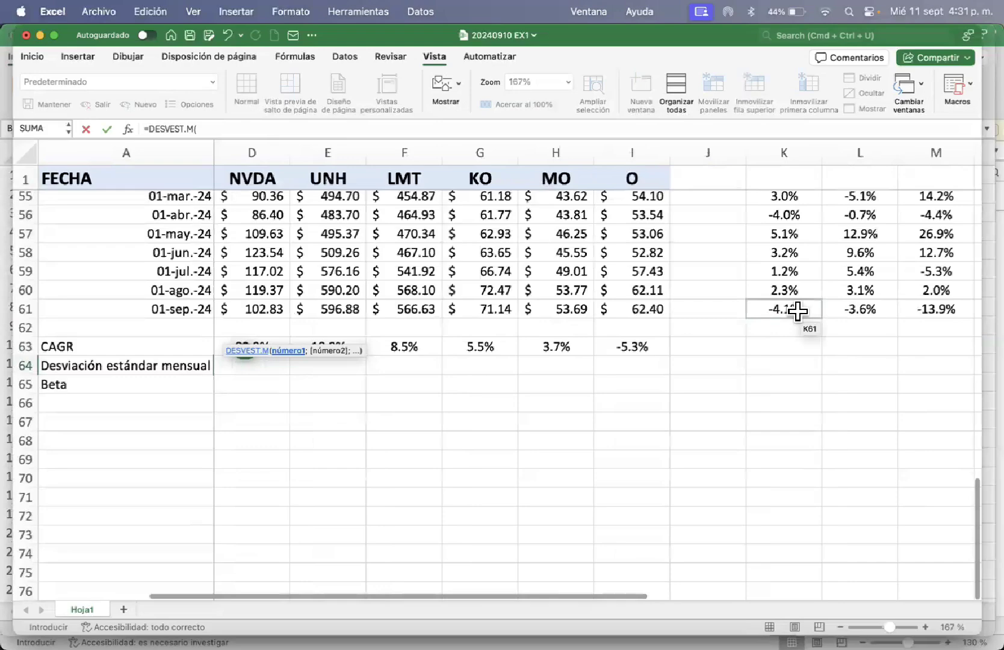
click(797, 310)
scroll(797, 310, up, 15)
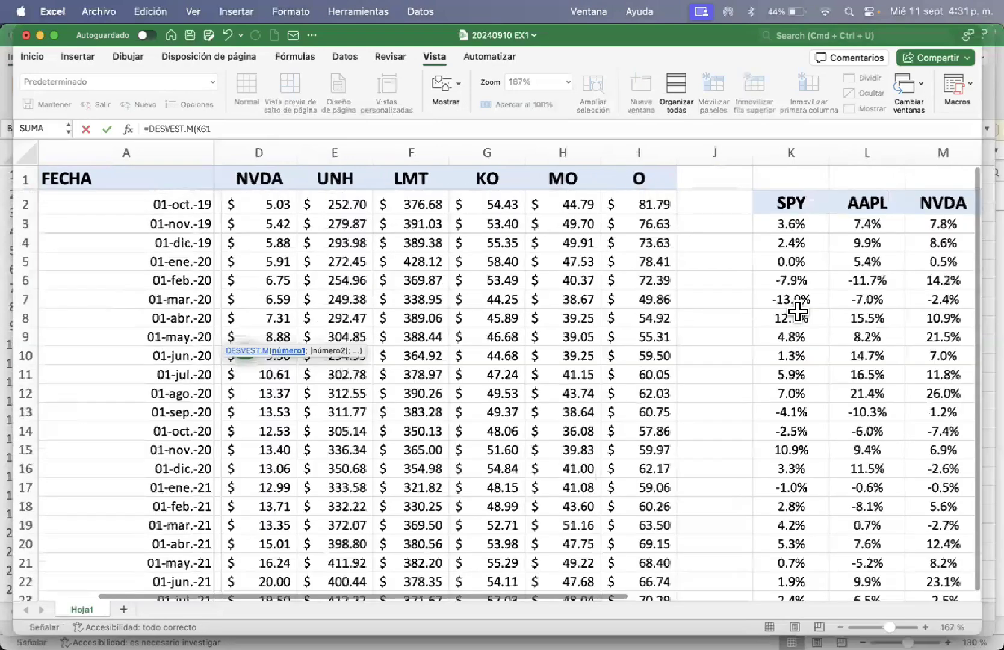
scroll(797, 310, right, 1)
shift+click(745, 223)
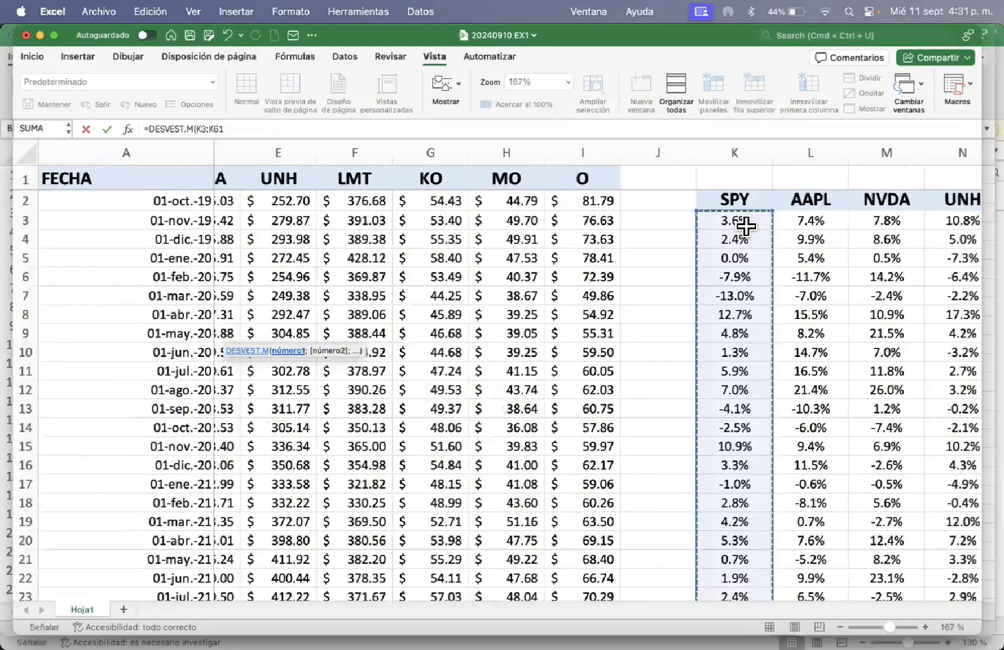
text())
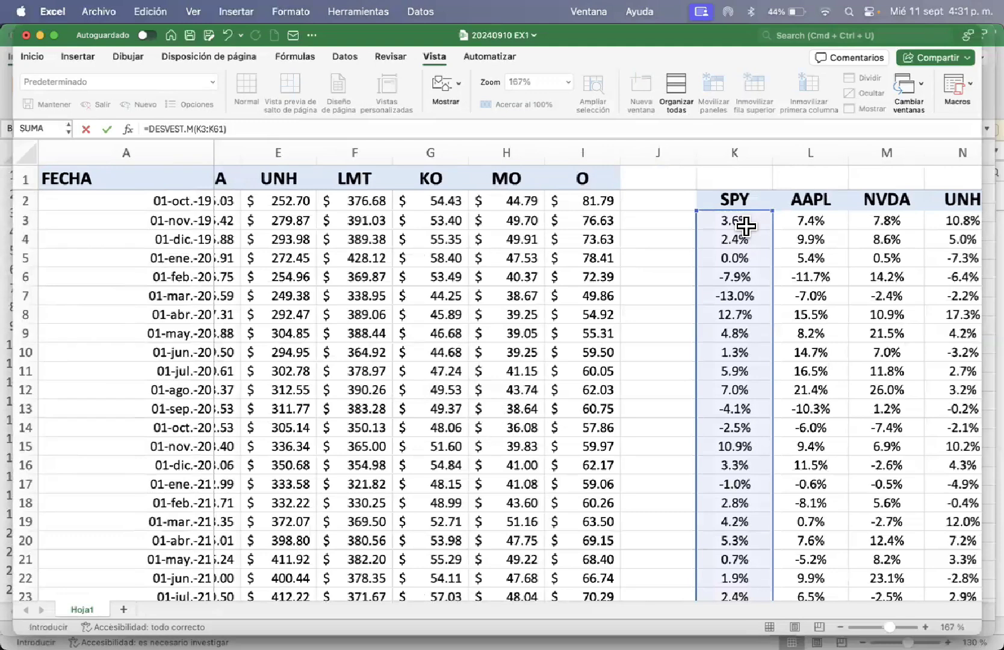
key(Return)
Copy the formatting of the SPY CAGR cell B63 onto the standard deviation cell B64
key(Up)
key(Up)
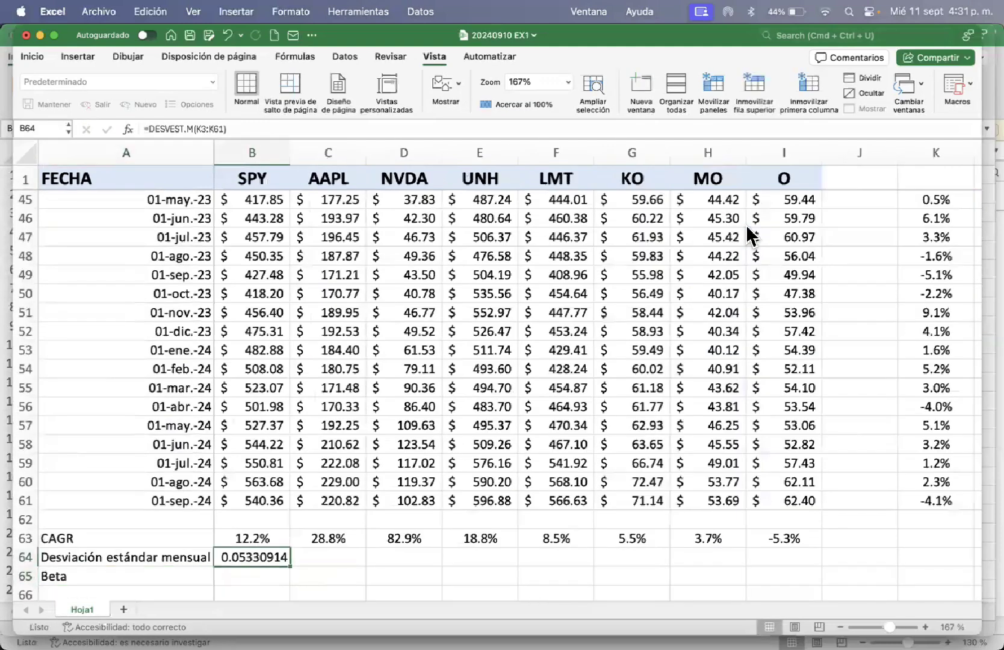
click(32, 55)
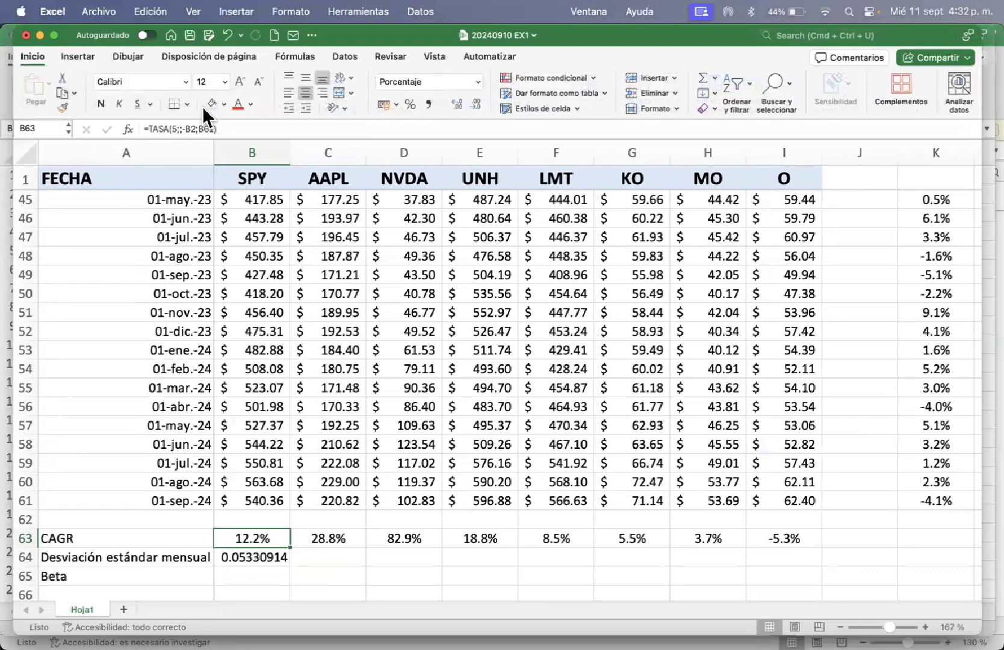
click(64, 109)
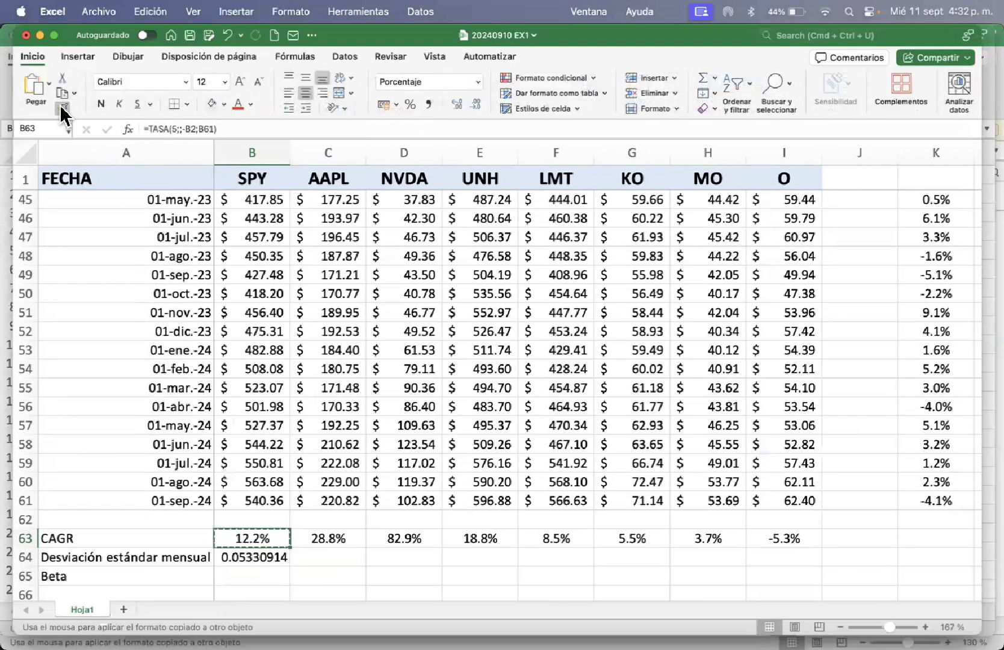
key(Down)
key(Return)
Copy the standard deviation formula from B64 across C64:I64 for the seven stocks
key(super+c)
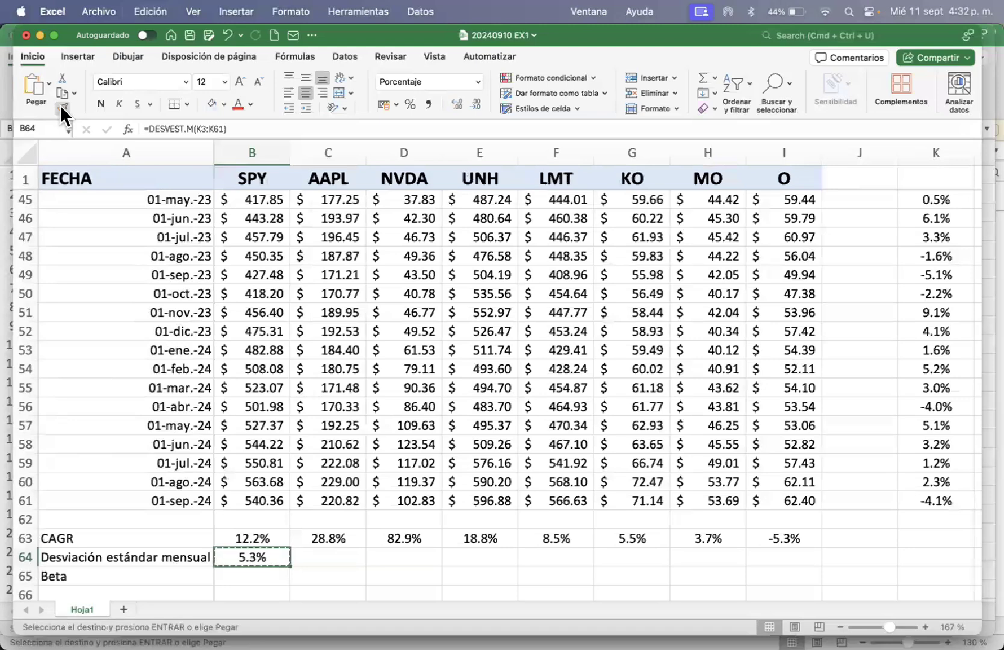
key(Right)
key(shift+Right)
key(shift+Right)
key(shift+Right)
key(shift+Right)
key(shift+Right)
key(shift+Right)
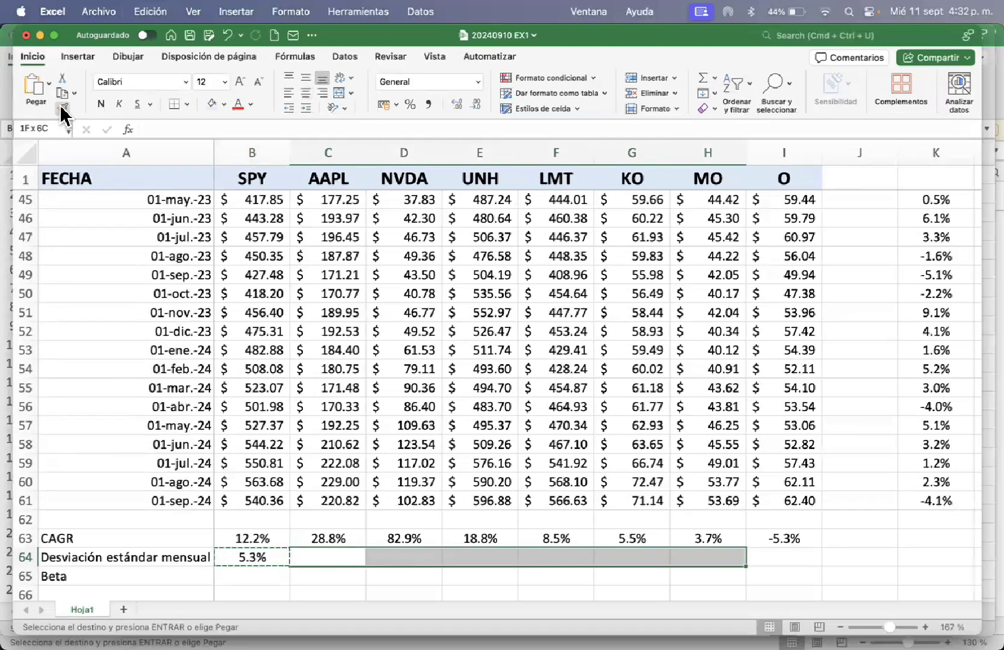
key(Return)
key(Left)
key(Left)
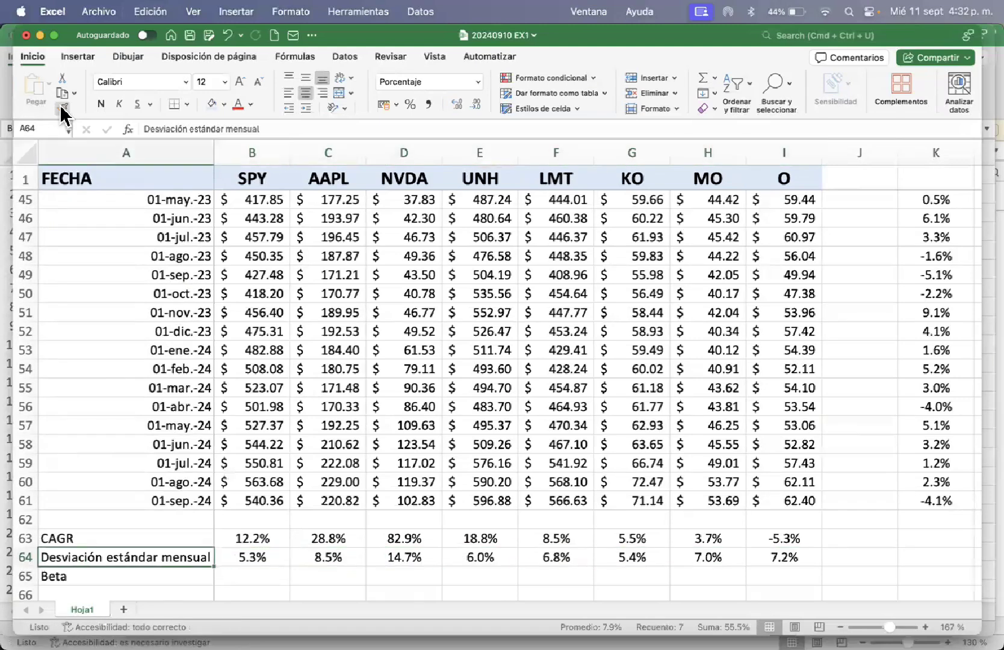
Begin AAPL's beta formula in C65 with PENDIENTE, using the AAPL returns L3:L61 as the known y values
key(Down)
key(Right)
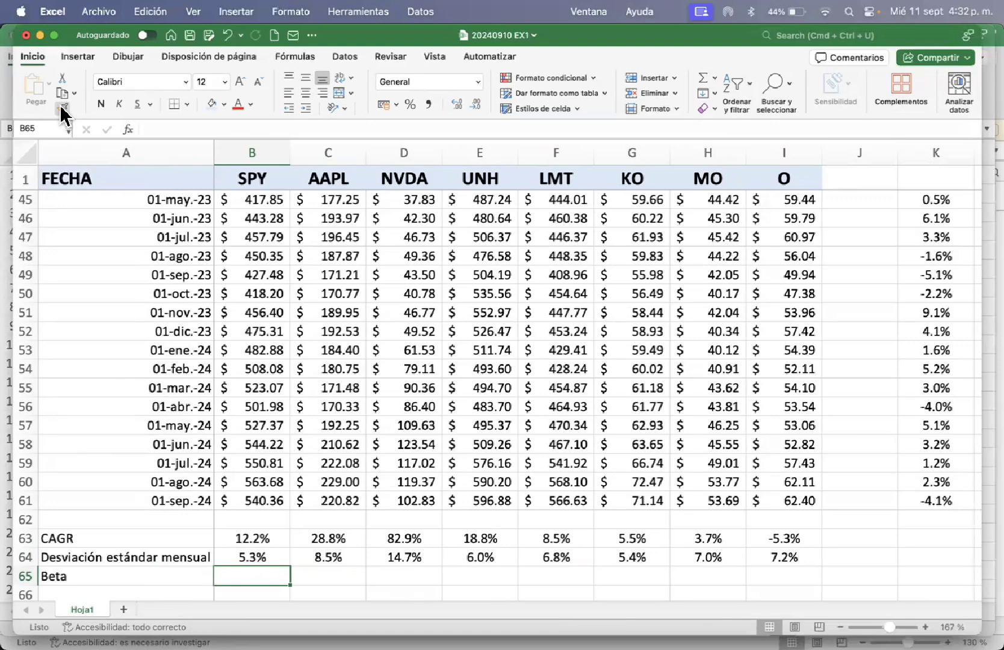
key(Right)
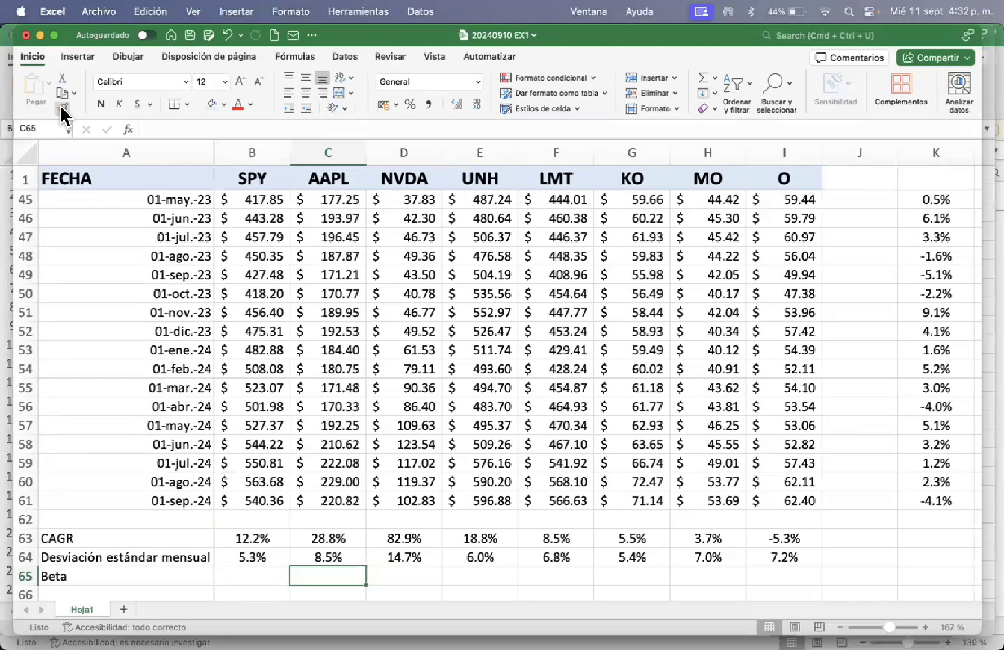
text(=)
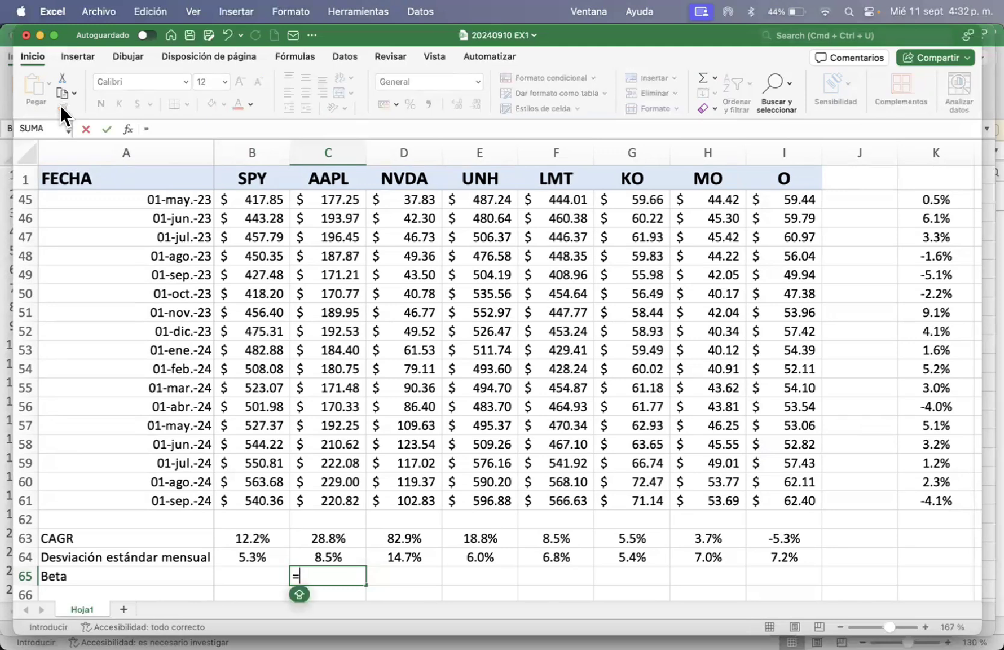
text(PENDIENTE()
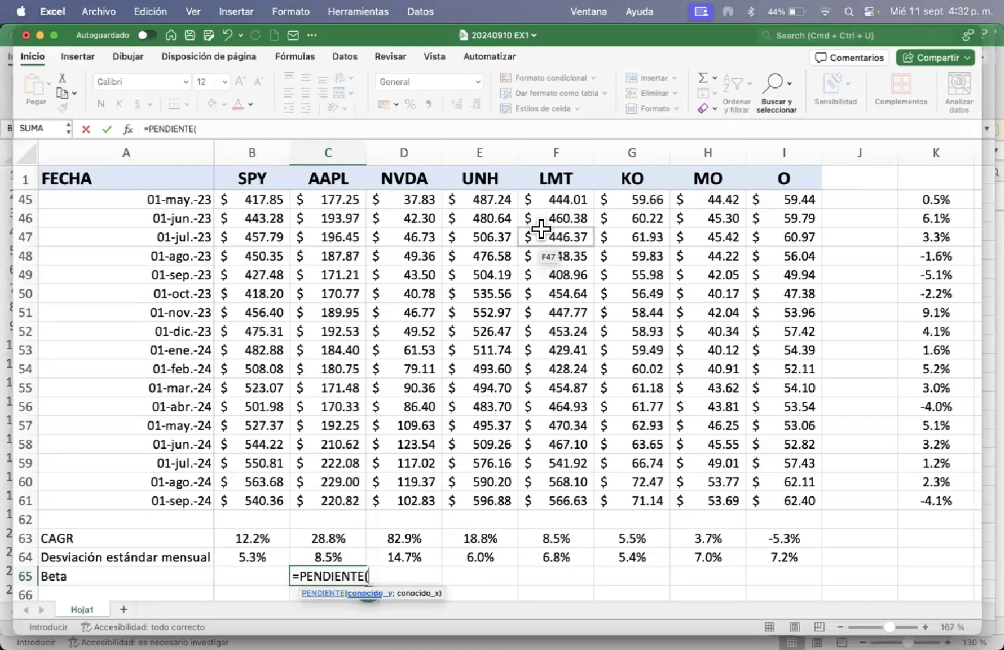
scroll(730, 320, right, 1)
scroll(729, 321, right, 3)
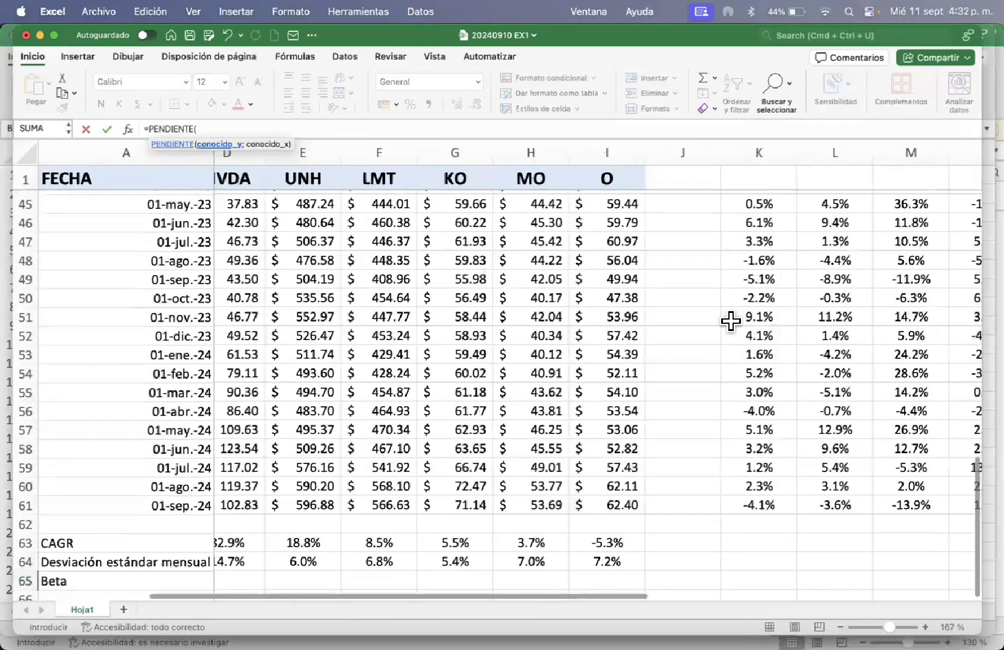
scroll(725, 342, right, 3)
scroll(689, 402, up, 3)
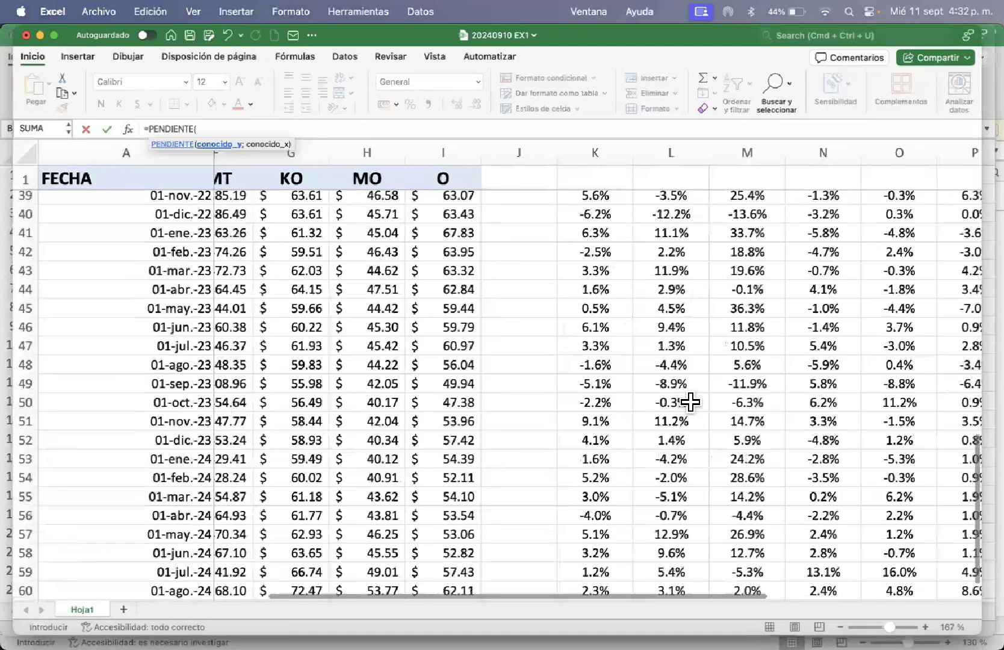
scroll(690, 402, up, 10)
scroll(690, 402, left, 1)
scroll(689, 402, right, 1)
scroll(690, 402, up, 1)
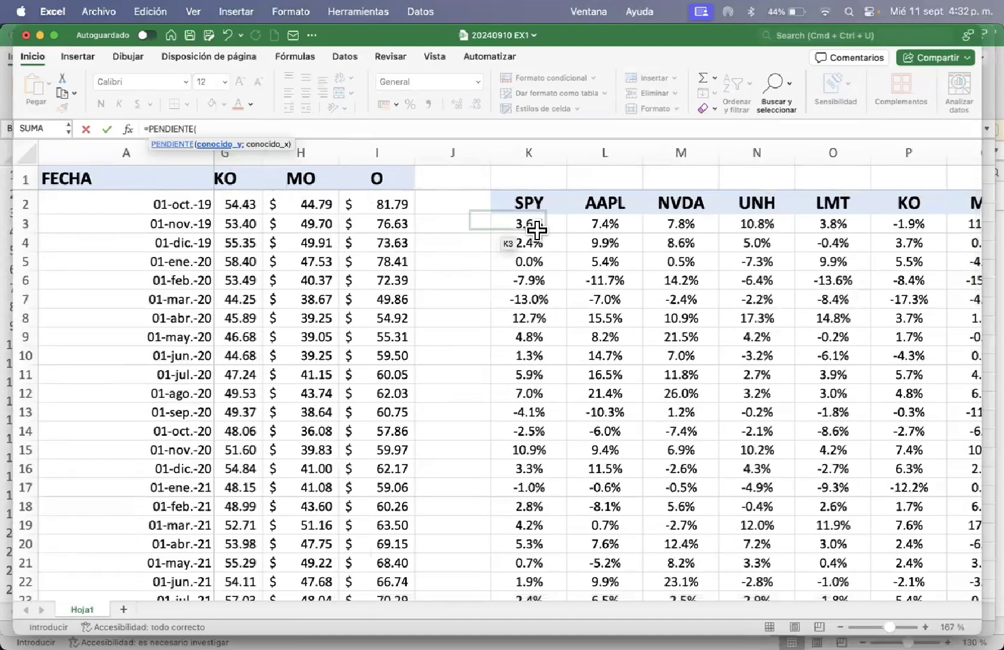
click(598, 224)
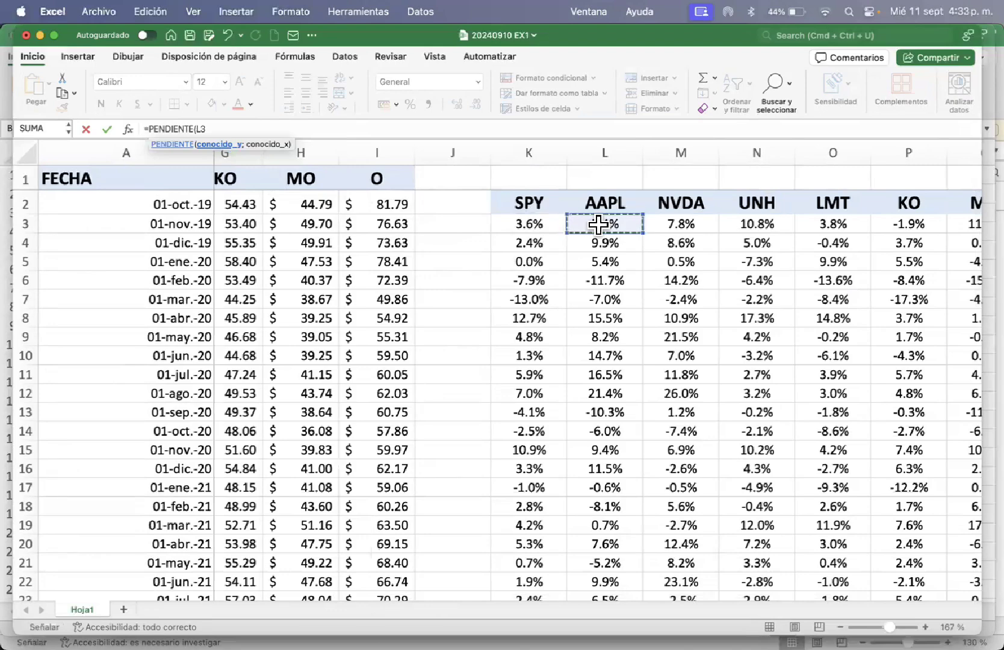
key(shift+Down)
key(shift+Down)
key(shift+Down)
key(shift+Down)
key(shift+Down)
key(shift+Down)
key(shift+Down)
key(shift+Down)
key(shift+Down)
key(shift+Down)
key(shift+Down)
key(shift+Down)
key(shift+Down)
key(shift+Down)
key(shift+Down)
key(shift+Down)
key(shift+Down)
key(shift+Down)
key(shift+Down)
key(shift+Down)
key(shift+Down)
key(shift+Down)
key(shift+Down)
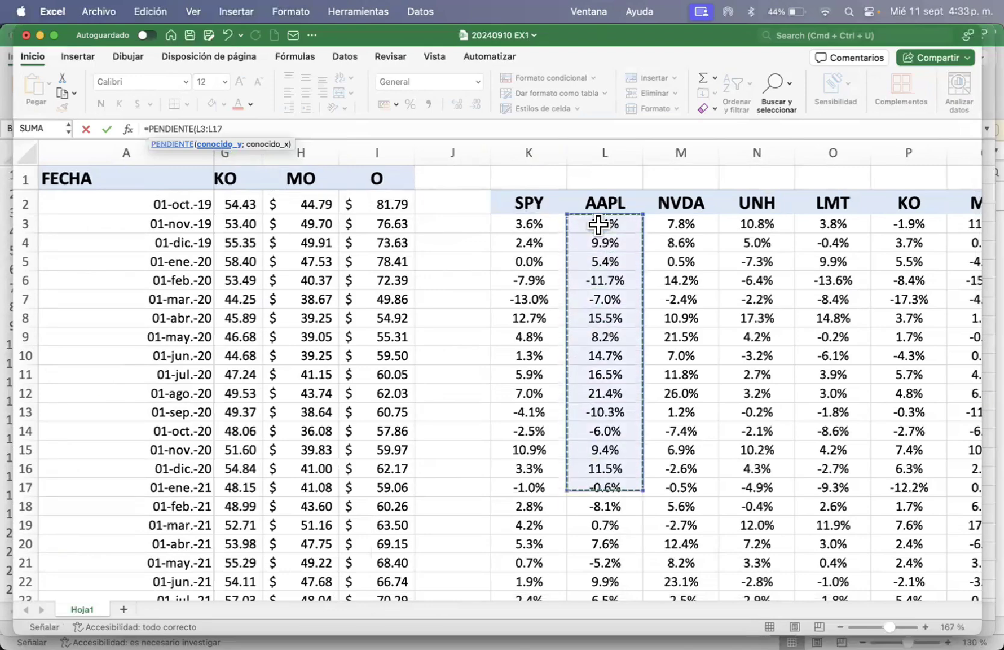
key(shift+Down)
key(shift+Down)
key(shift+Down)
key(shift+Down)
key(shift+Down)
key(shift+Down)
key(shift+Down)
key(shift+Down)
key(shift+Down)
key(shift+Down)
key(shift+Down)
key(shift+Down)
key(shift+Down)
key(shift+Down)
key(shift+Down)
key(shift+Down)
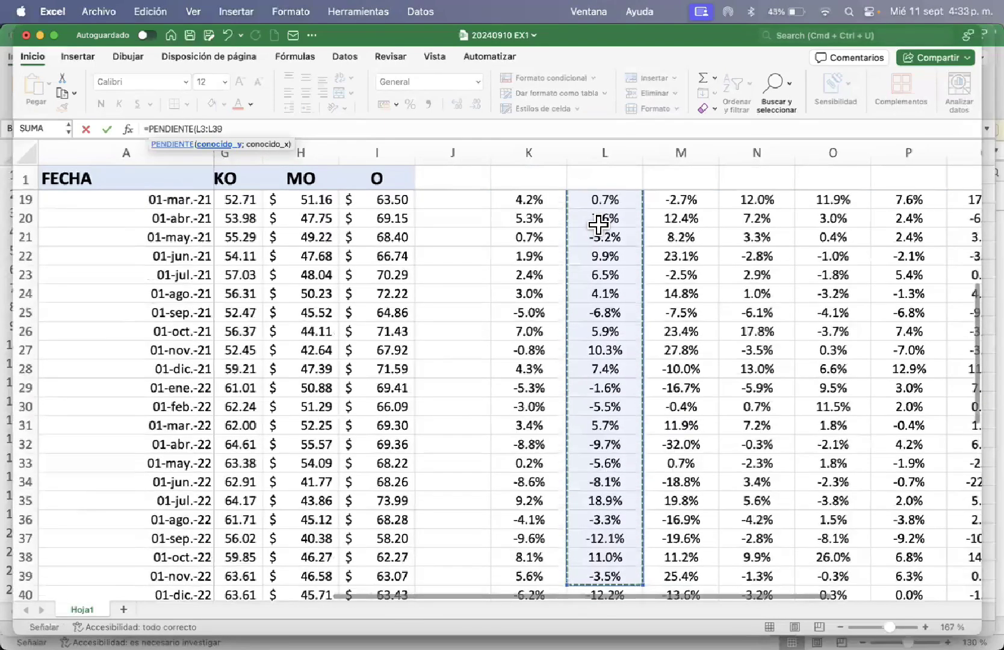
key(shift+Down)
key(shift+Down)
key(shift+Down)
key(shift+Down)
key(shift+Down)
key(shift+Down)
key(shift+Down)
key(shift+Down)
key(shift+Down)
key(shift+Down)
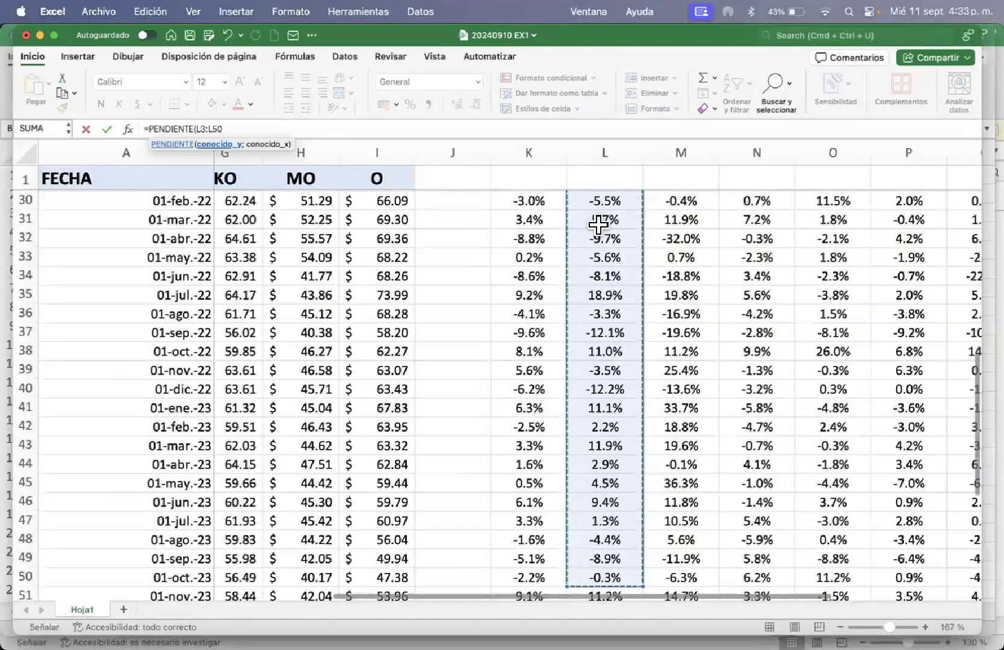
key(shift+Down)
key(shift+Down)
key(shift+Down)
key(shift+Down)
key(shift+Down)
key(shift+Down)
key(shift+Down)
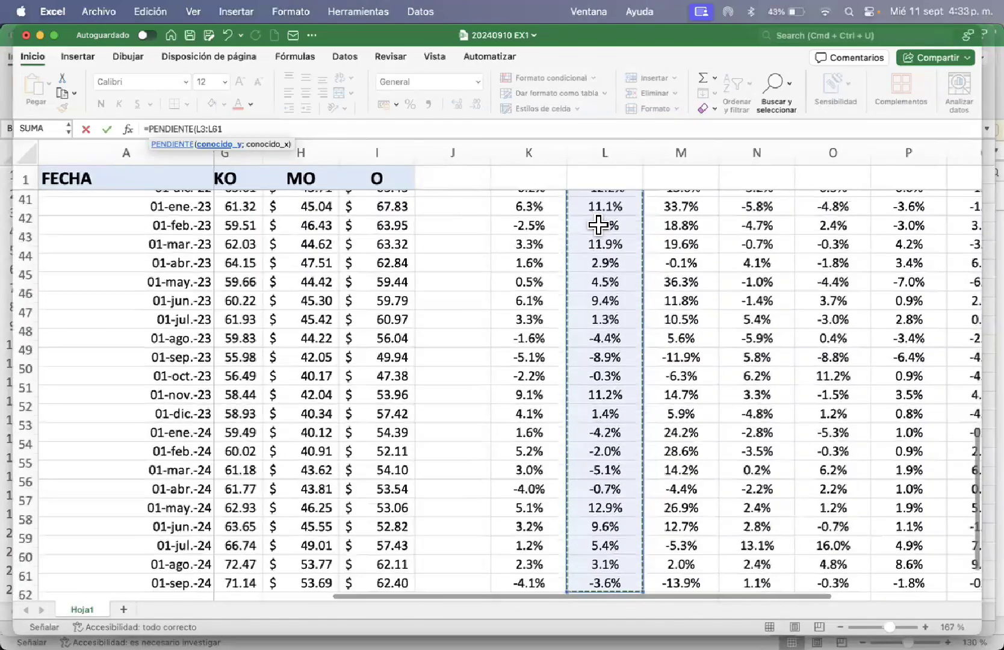
key(shift+Up)
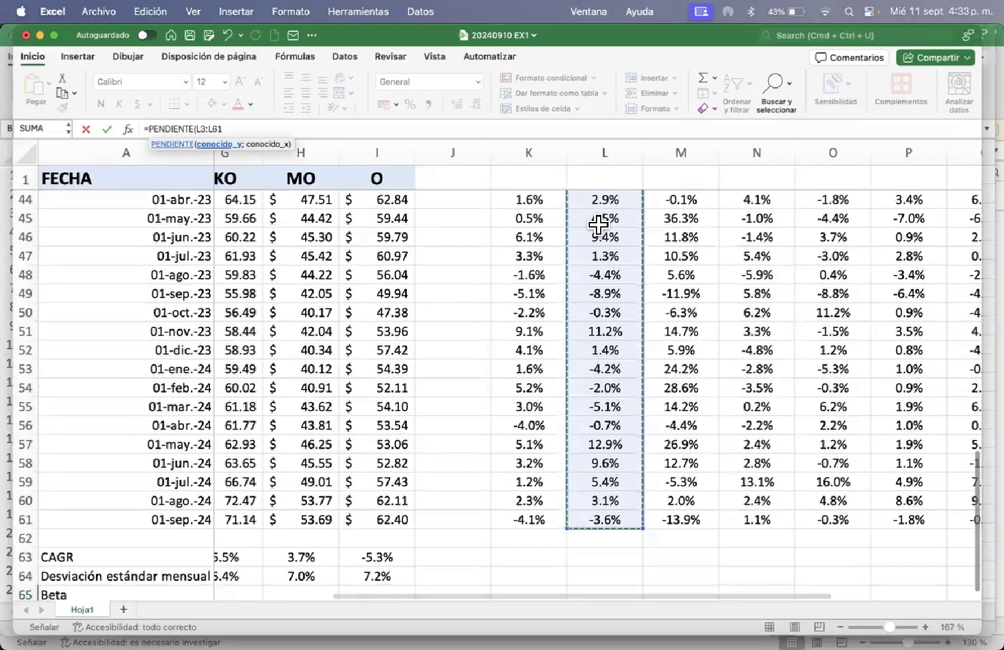
Complete AAPL's beta formula with the SPY returns as the absolute known x range $K$3:$K$61 and enter it
text(;)
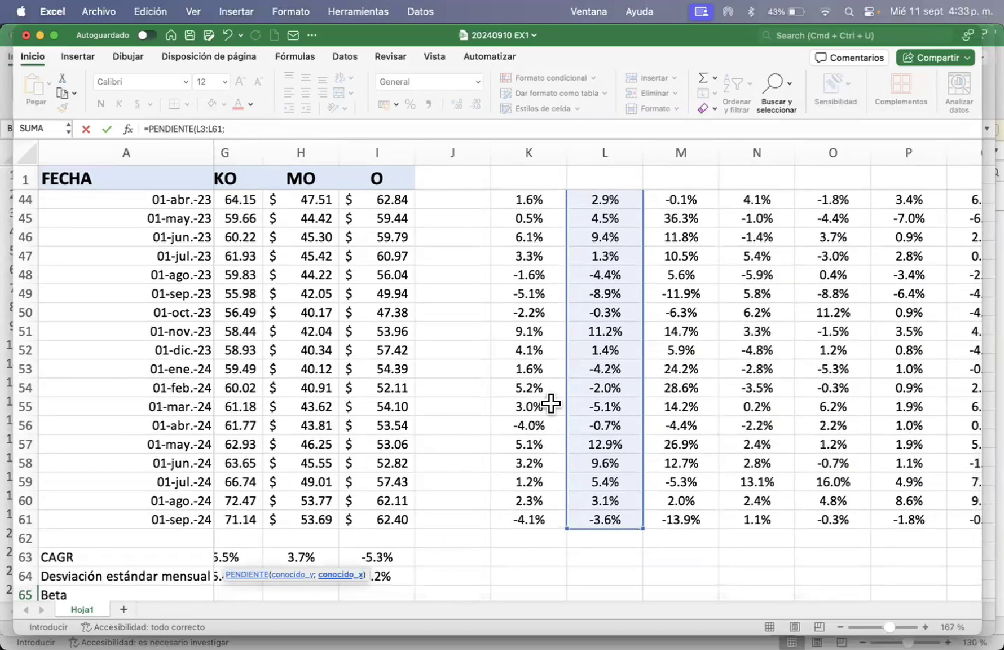
scroll(551, 404, up, 15)
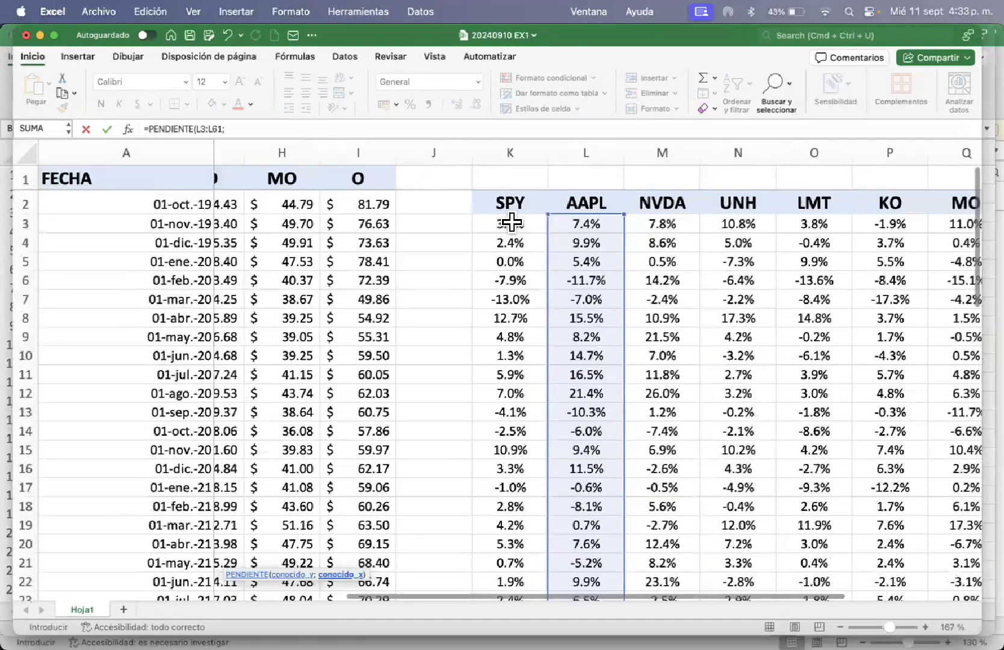
click(508, 228)
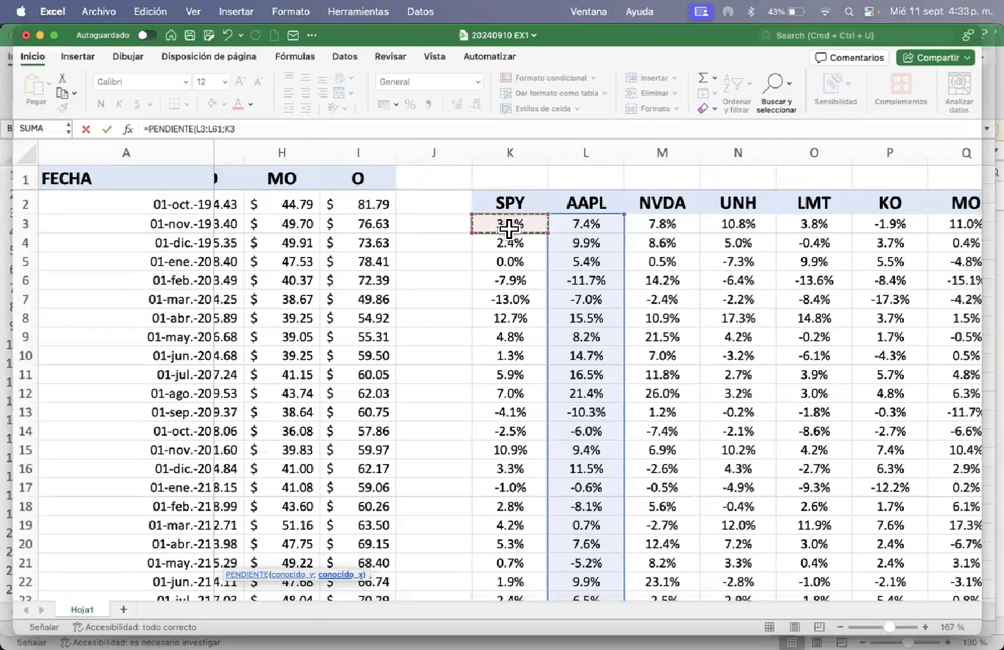
key(super+shift+Down)
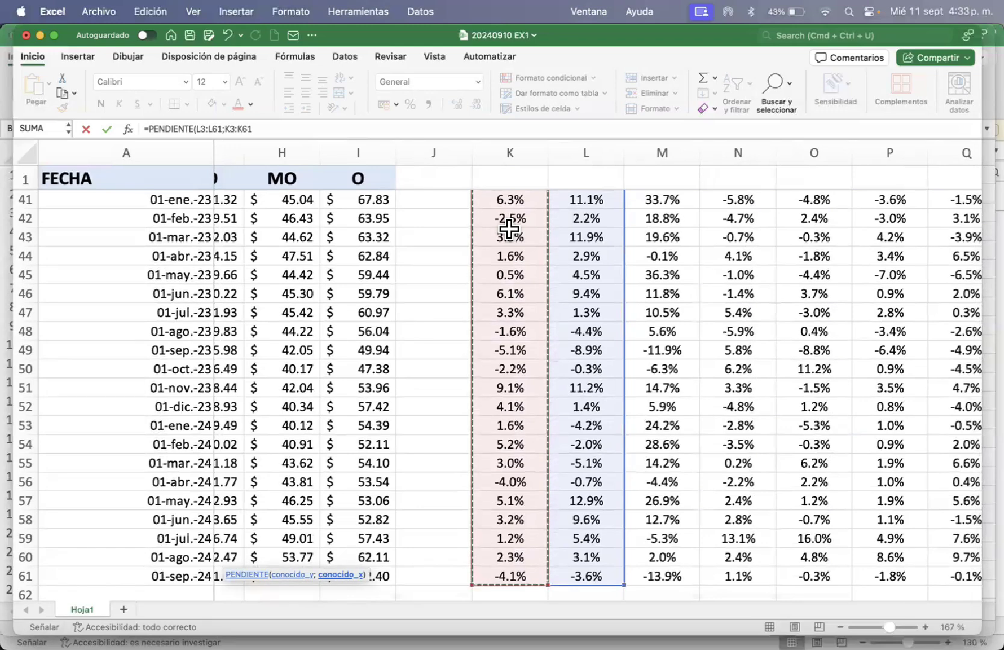
key(super+t)
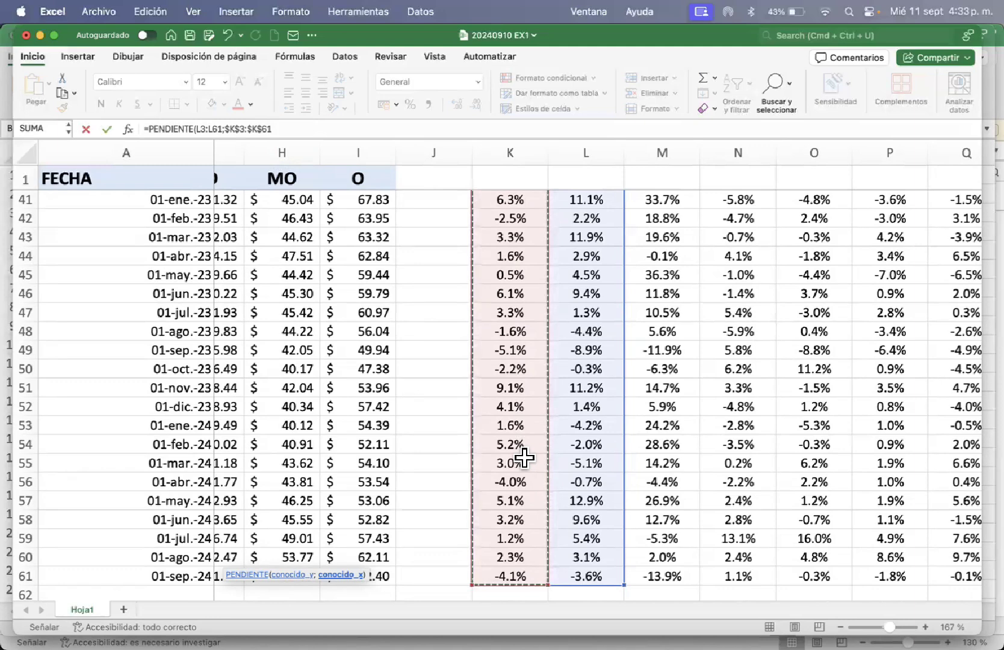
text())
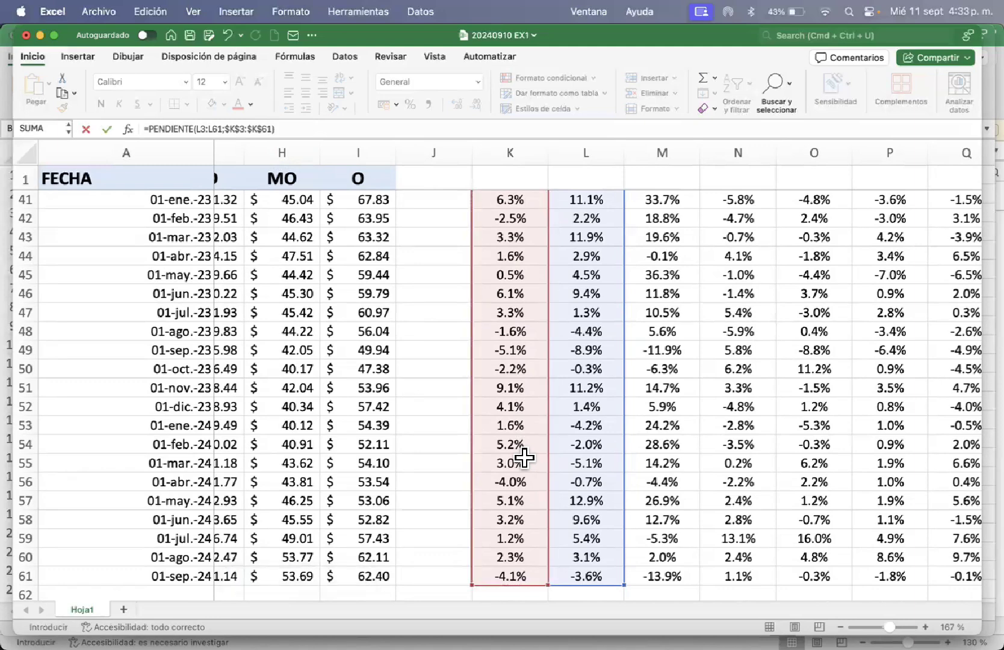
key(Return)
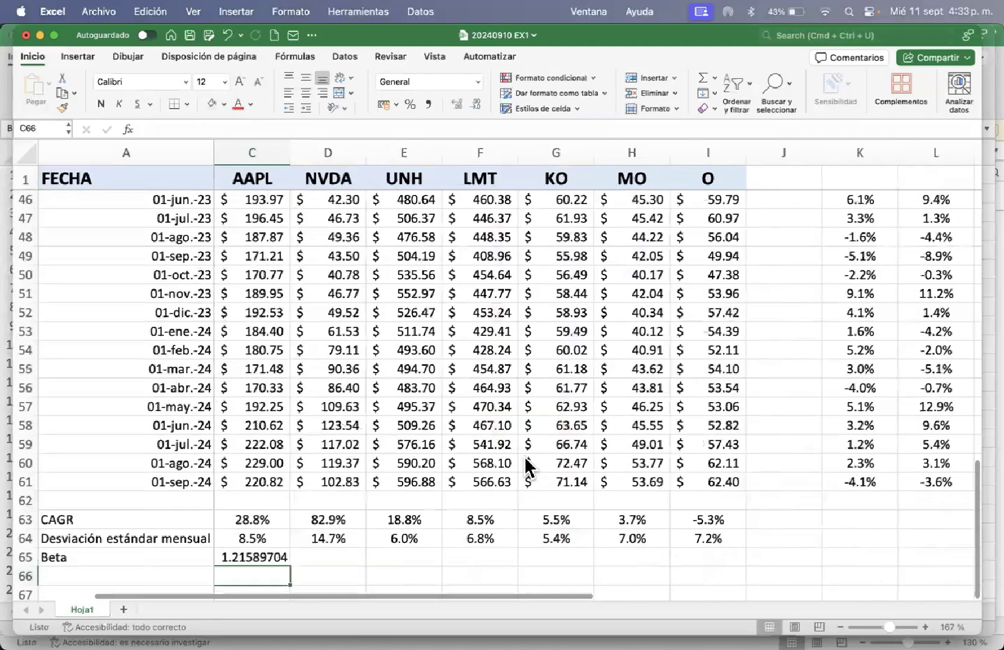
Format AAPL's beta in C65 as a number with two decimals and centre it in the cell
key(Up)
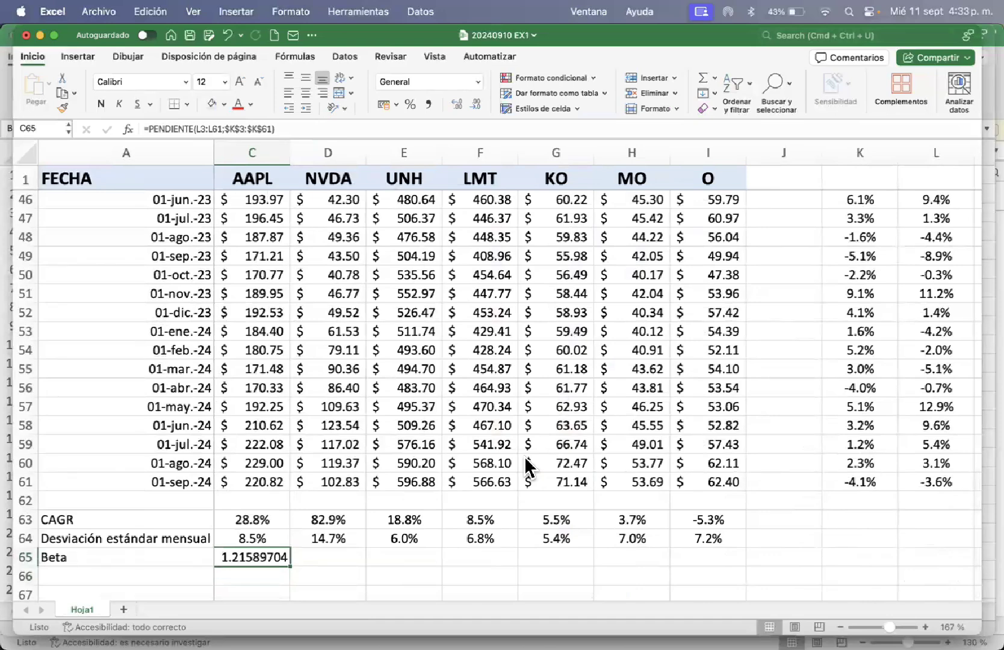
key(ctrl+shift+1)
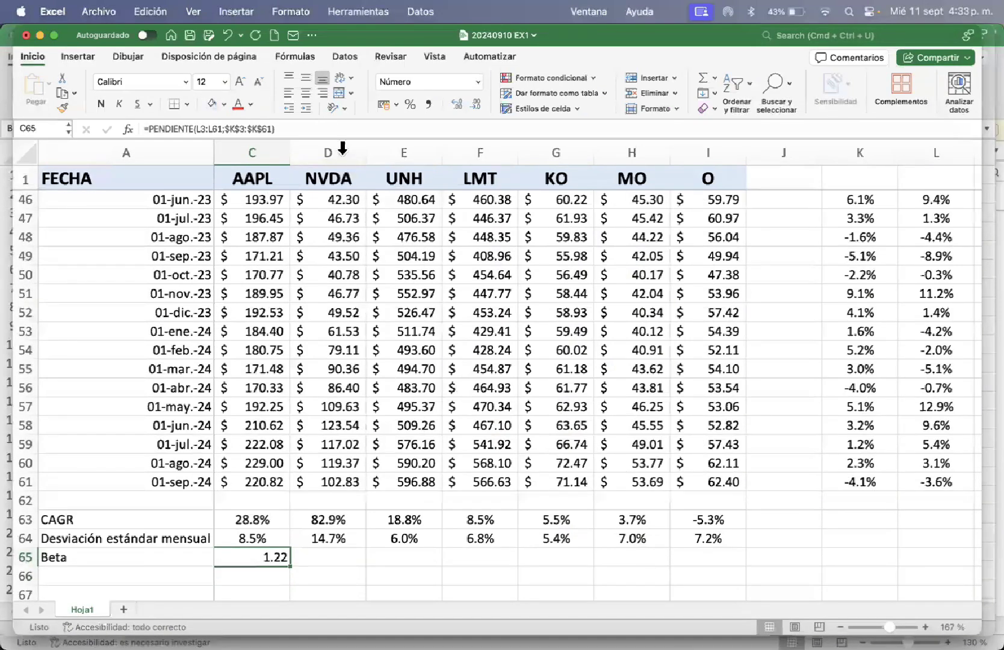
click(306, 93)
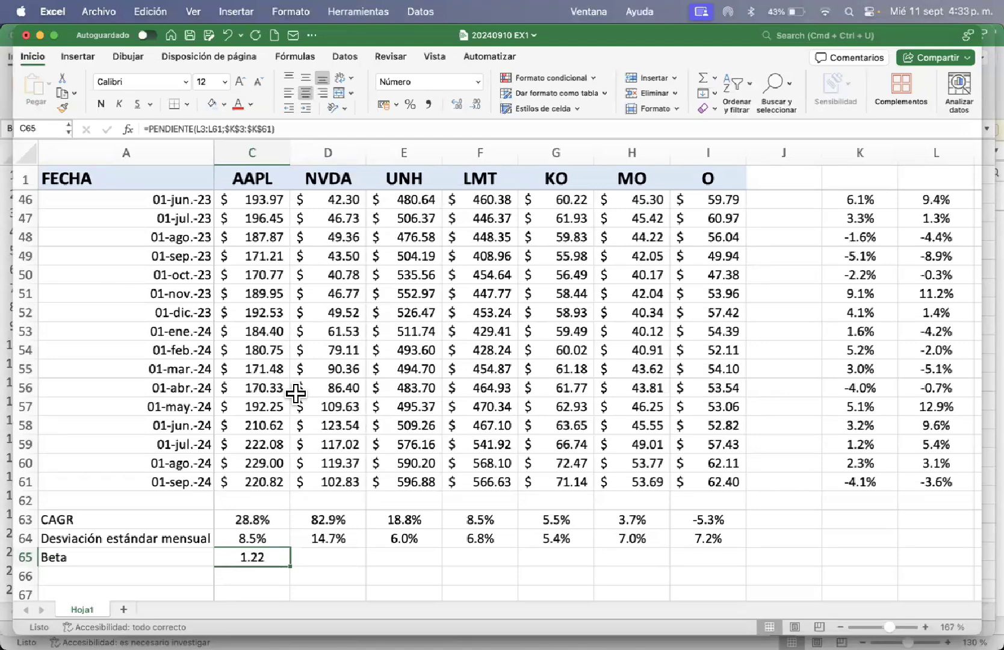
Copy AAPL's beta formula from C65 across D65:I65 for the other six stocks
key(super+c)
key(Right)
key(shift+Right)
key(shift+Right)
key(shift+Right)
key(shift+Right)
key(shift+Right)
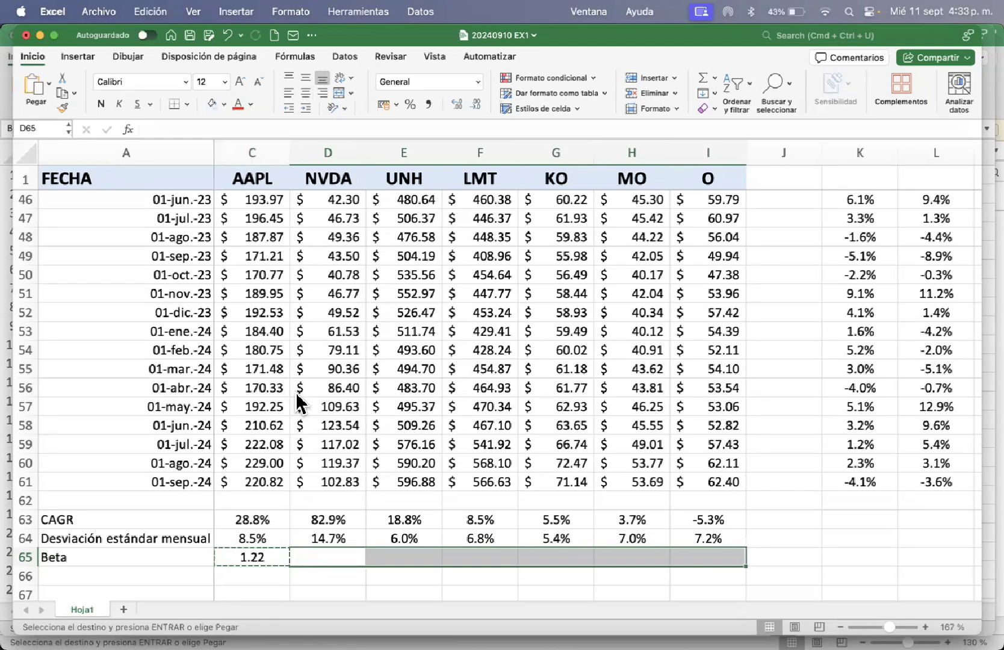
key(Return)
Review the beta row and AAPL's CAGR, standard deviation and beta formulas in C63:C65
key(Left)
key(Left)
key(Left)
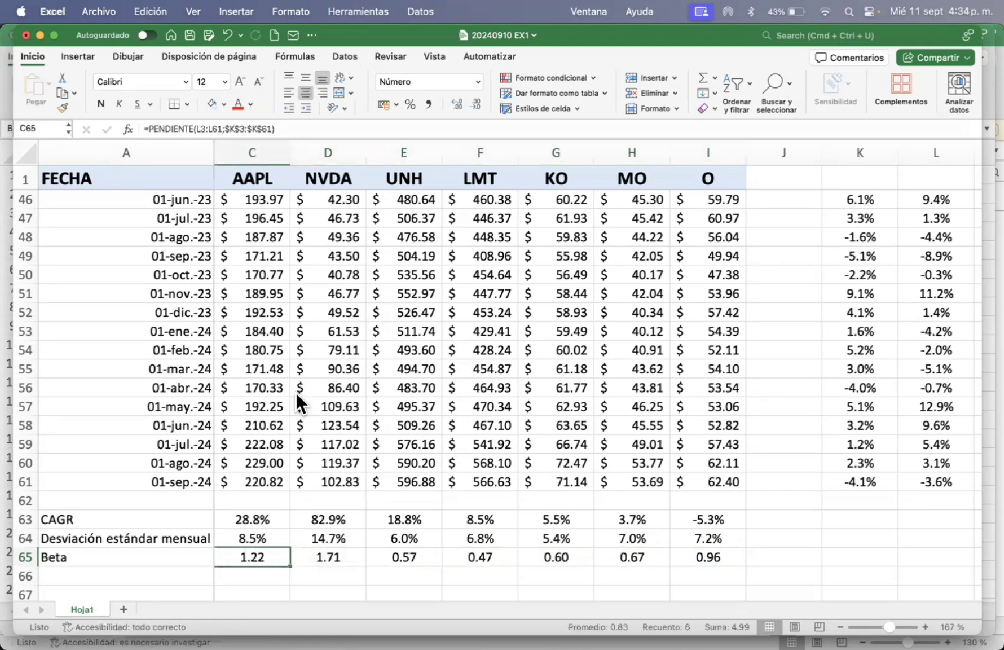
key(Right)
key(Right)
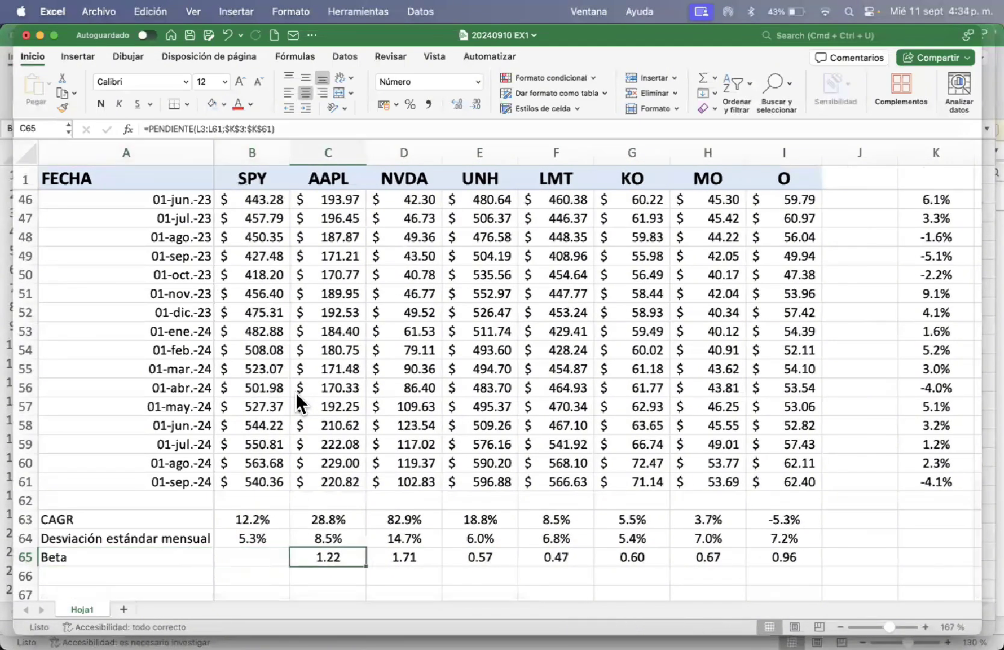
key(Right)
key(Left)
key(Up)
key(Up)
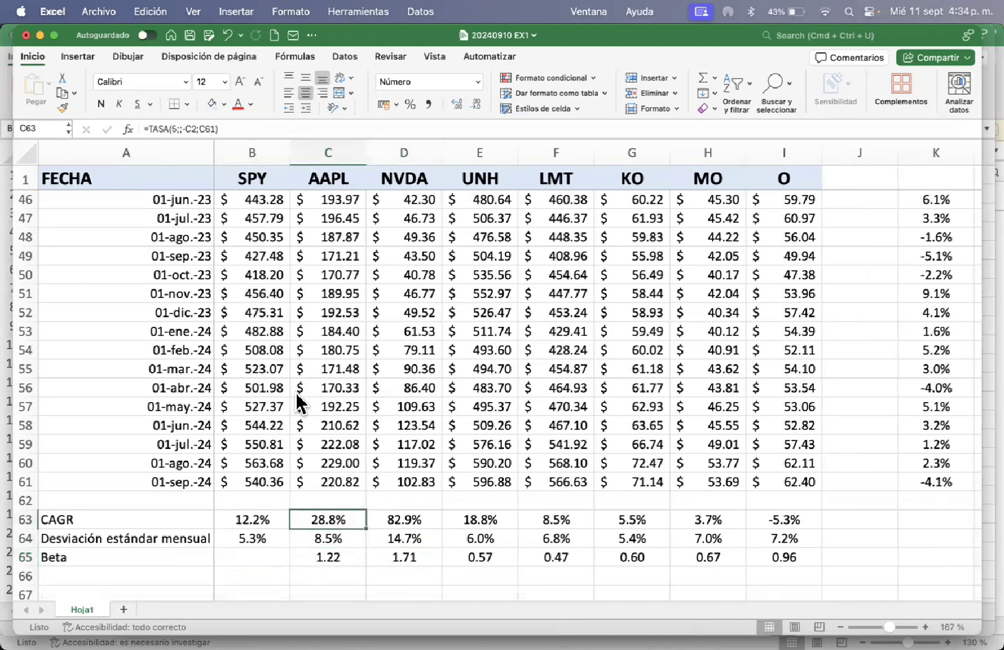
key(Down)
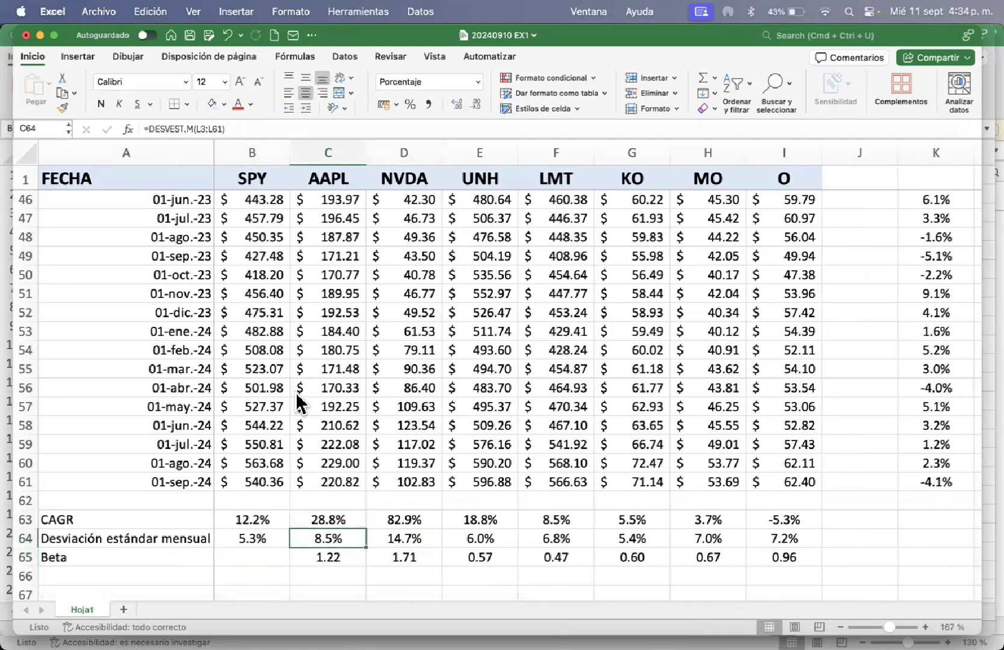
key(Down)
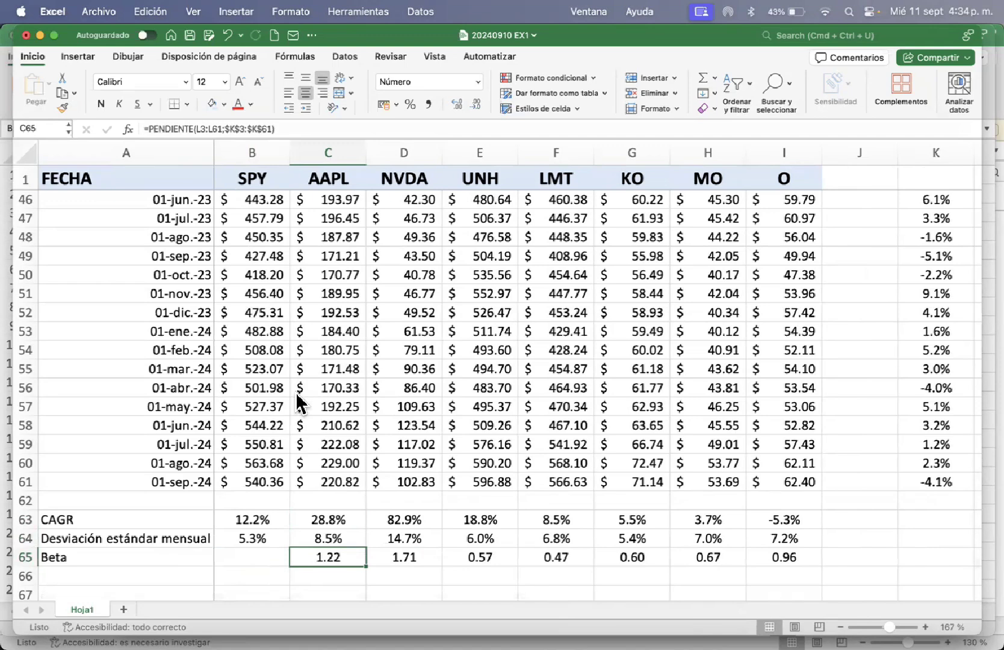
Copy AAPL's beta formula from C65 into B65 to calculate the beta of SPY
key(super+c)
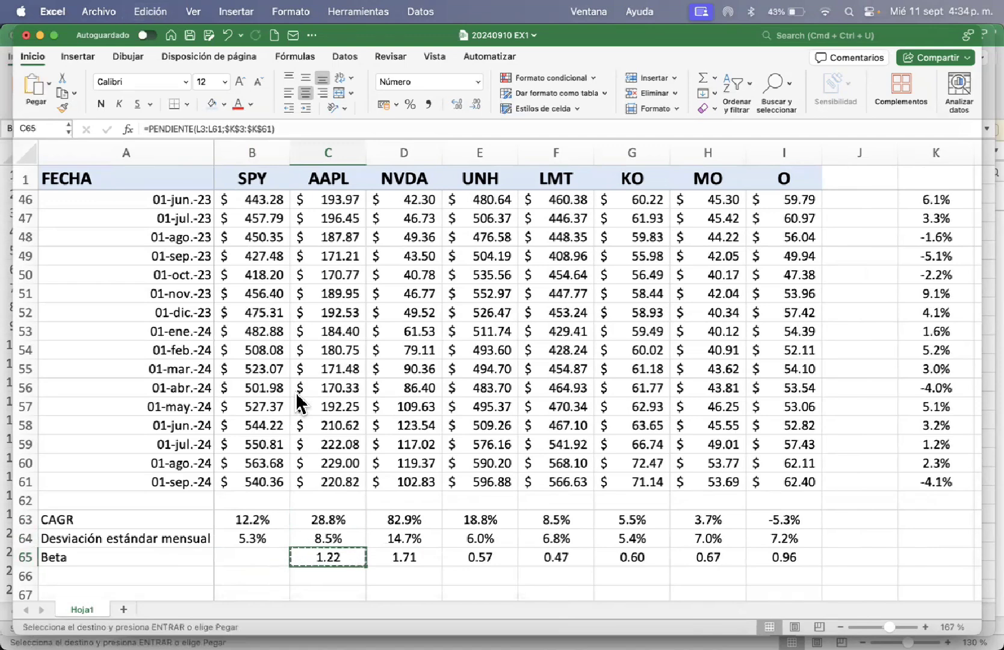
key(Left)
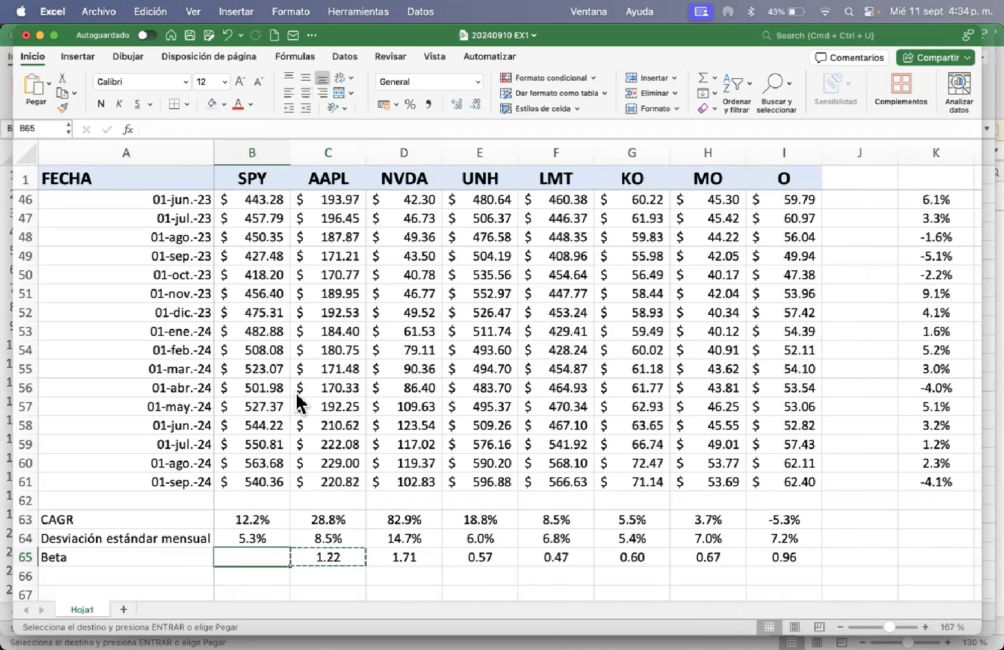
key(super+v)
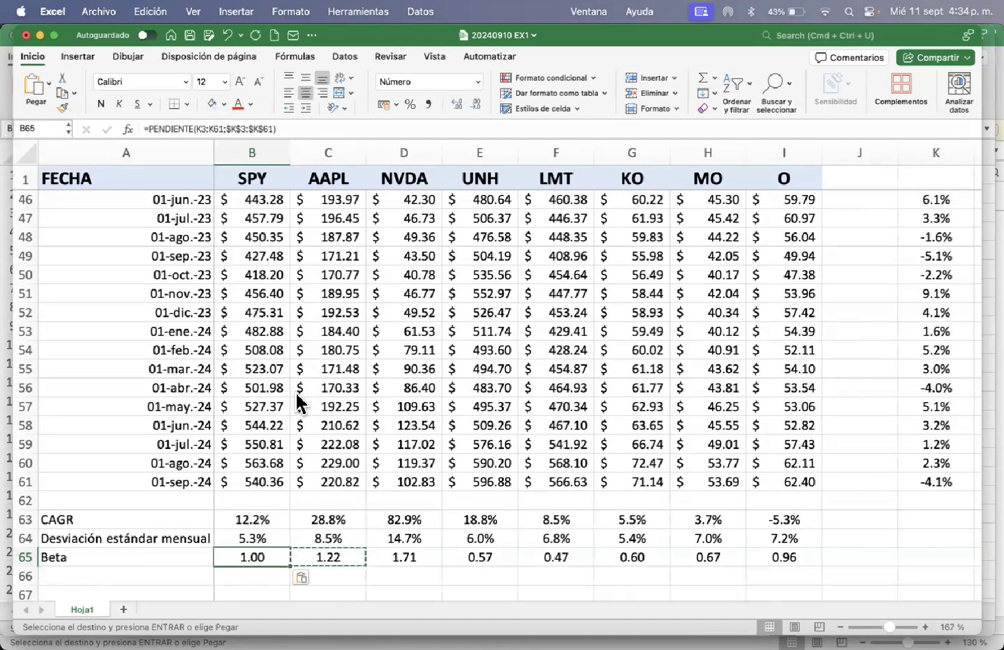
Review the finished CAGR, Desviación estándar mensual and Beta rows, going through their labels in A63:A65
key(Left)
key(Up)
key(Up)
key(Down)
key(Down)
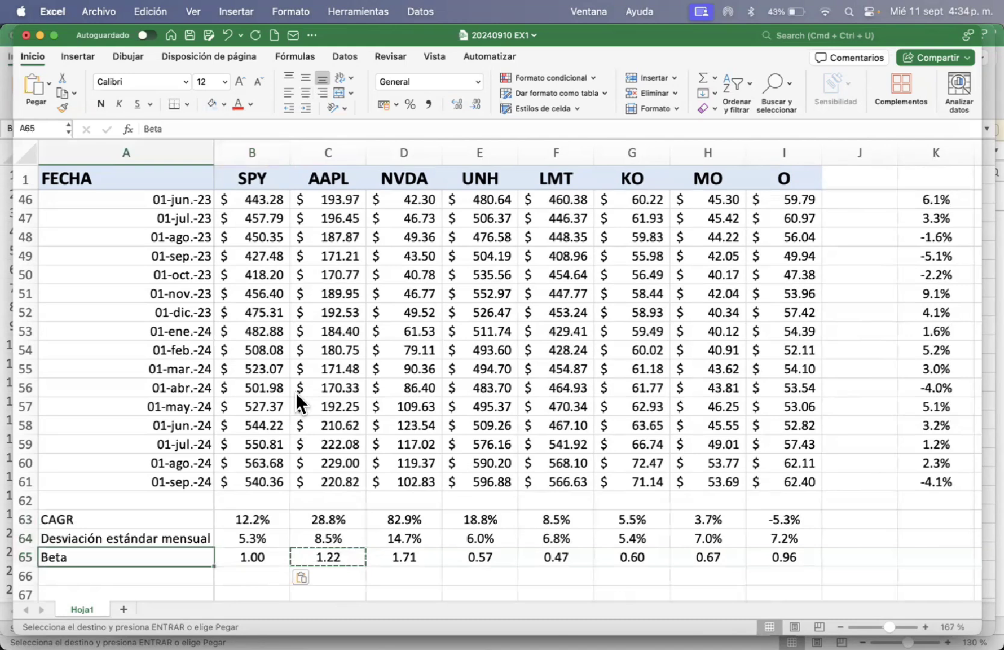
key(Up)
key(Up)
key(Up)
key(Down)
key(Down)
key(Down)
key(Up)
key(Up)
key(Down)
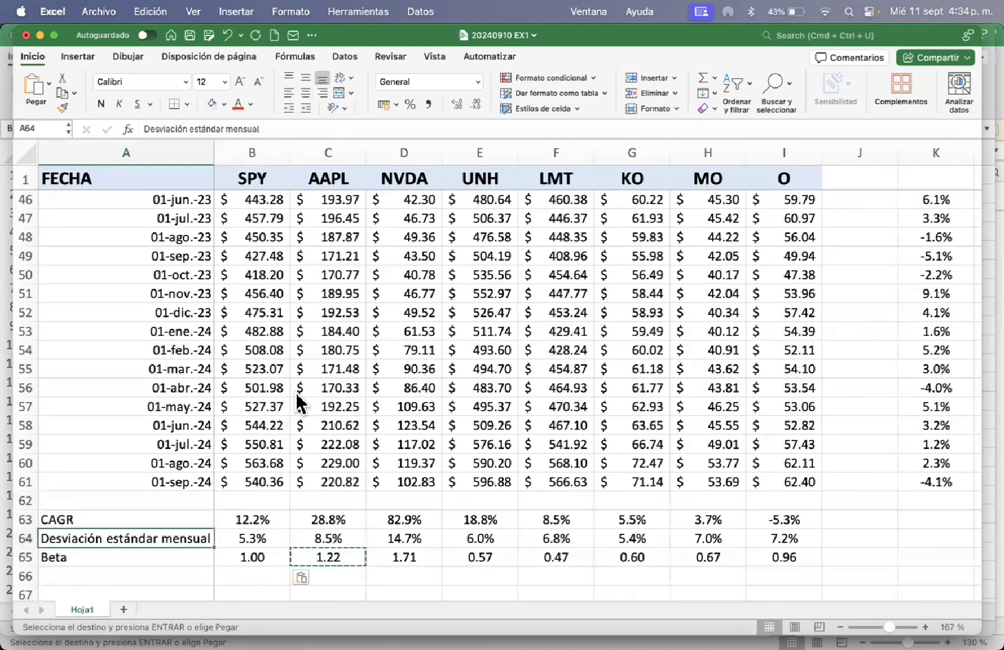
key(Down)
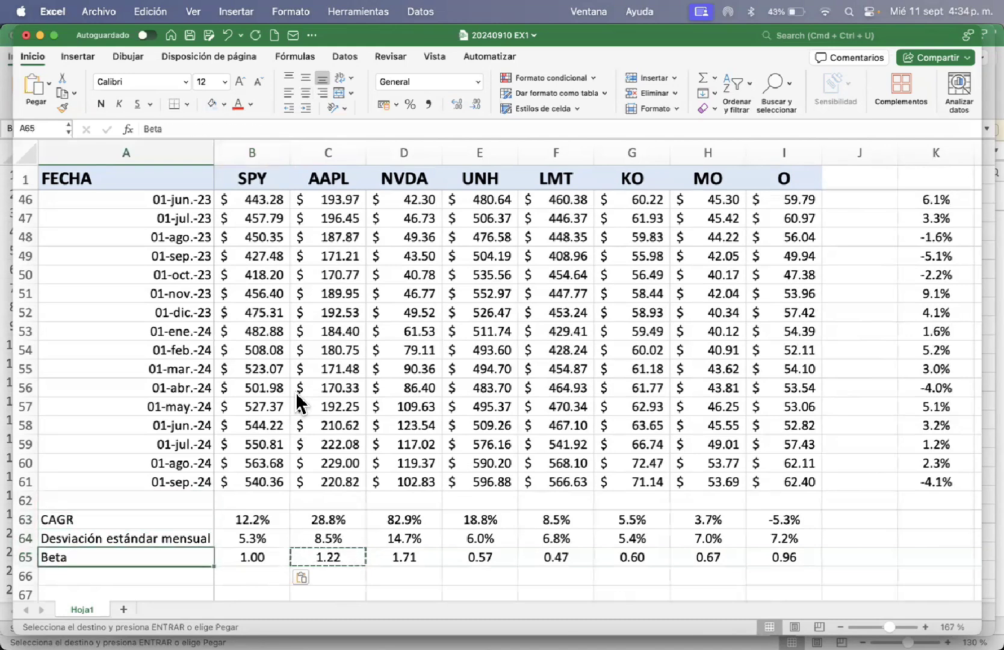